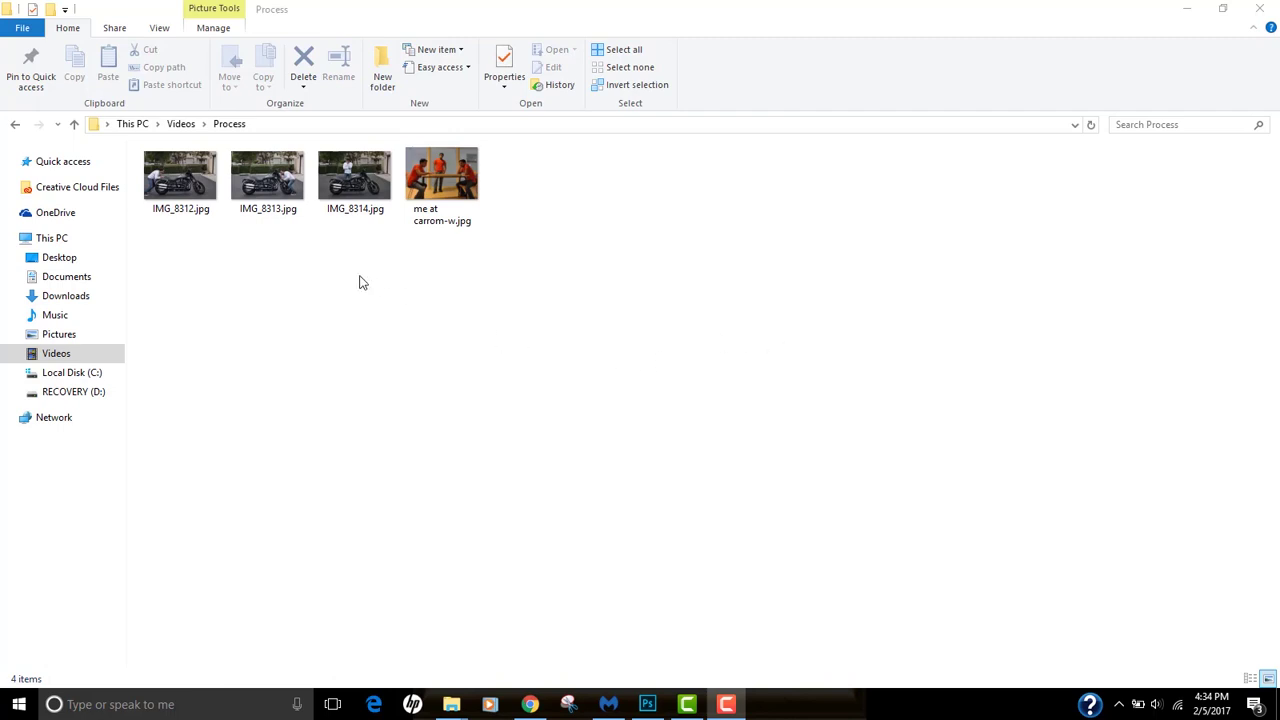
# Step: Preview IMG_8312, IMG_8313 and the carrom example photo in Windows Photo Viewer
pyautogui.doubleClick(185, 190)
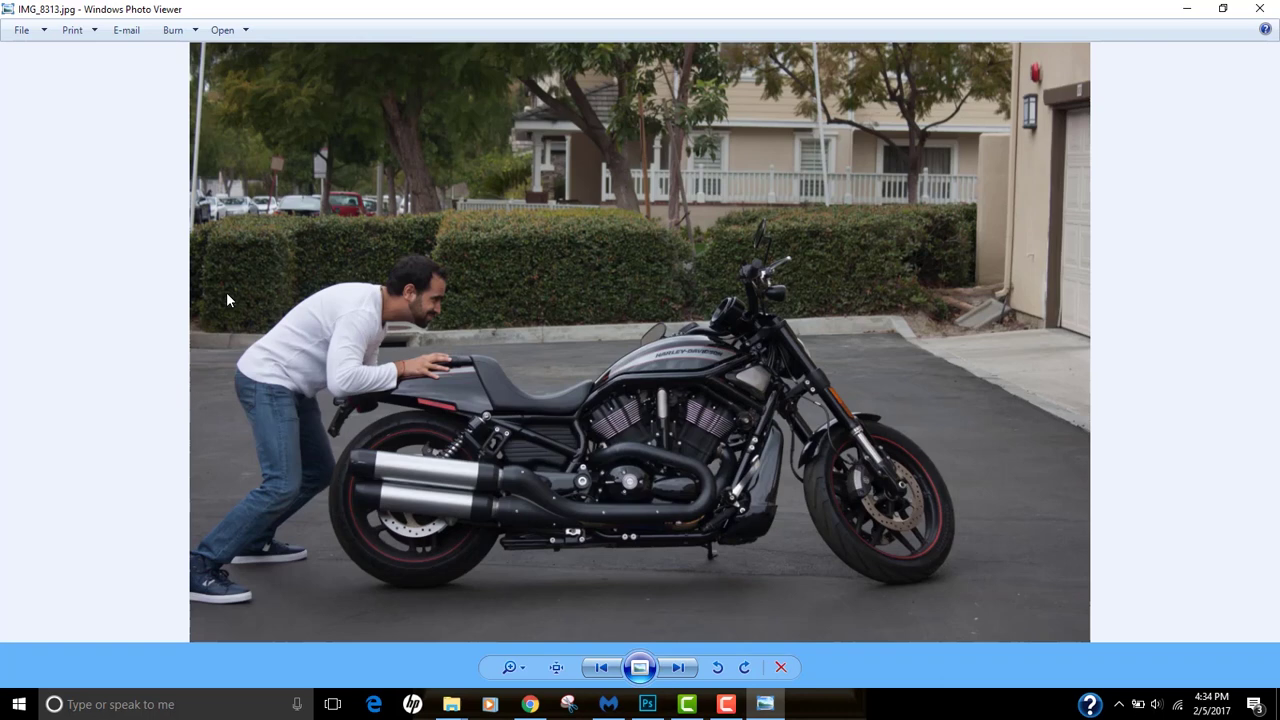
pyautogui.press('Right')
pyautogui.press('Right')
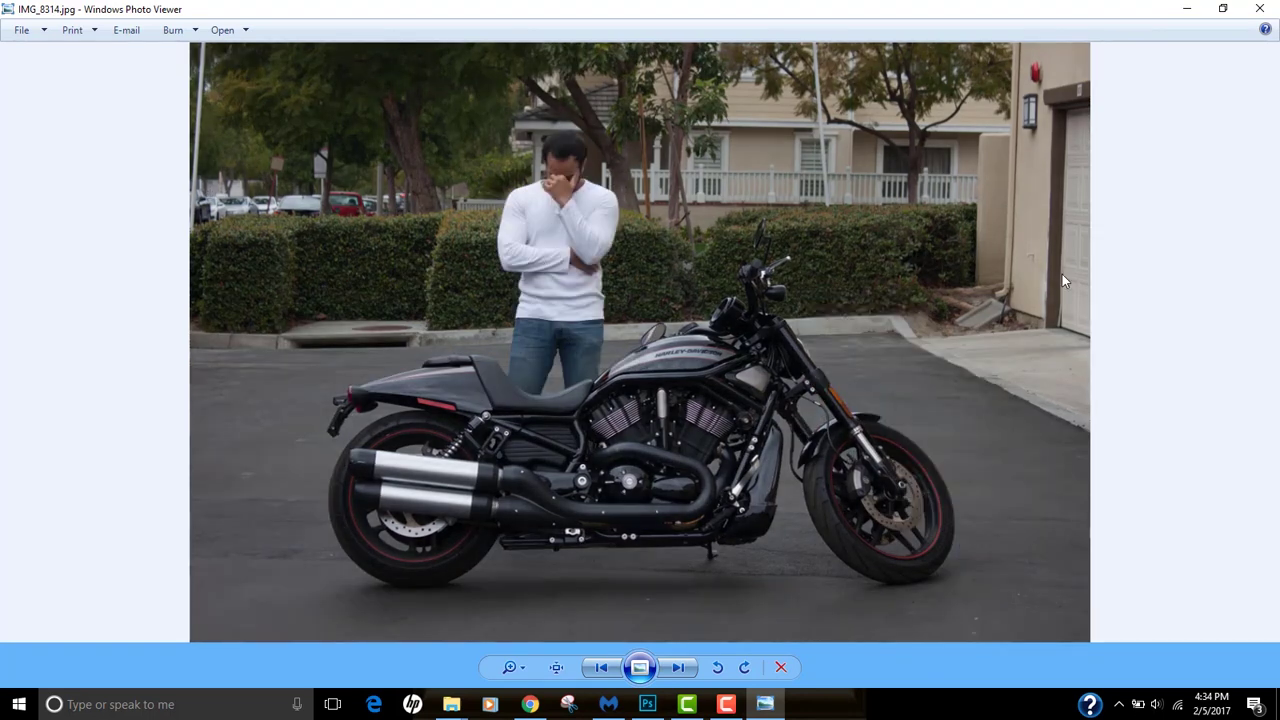
pyautogui.press('Right')
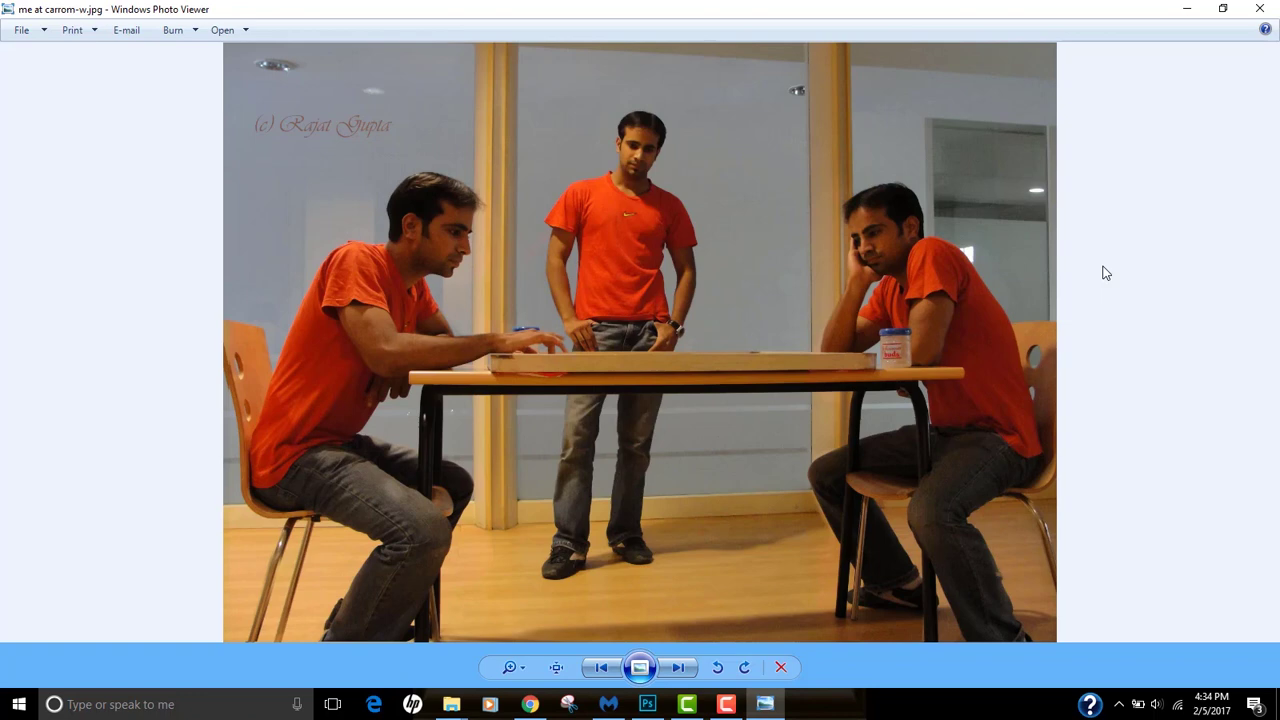
# Step: Close the viewer, select the three IMG motorcycle photos and return to Photoshop
pyautogui.press('Escape')
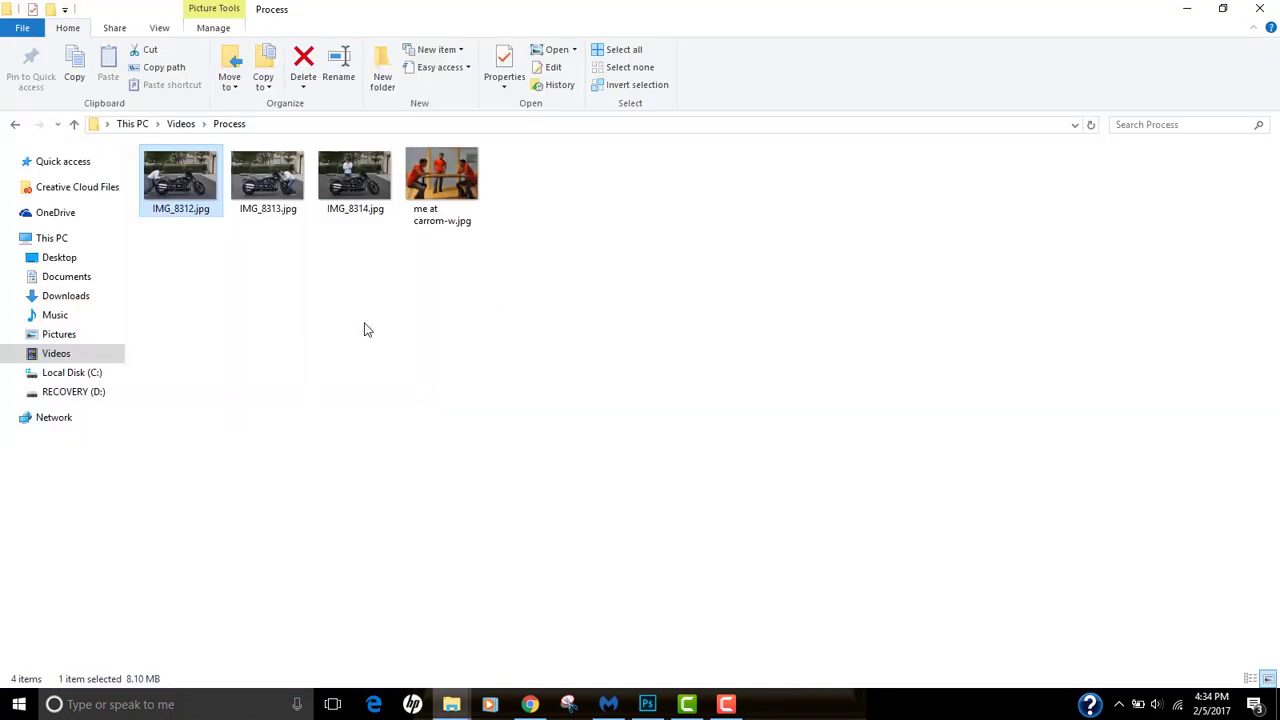
pyautogui.moveTo(357, 260); pyautogui.dragTo(193, 178)
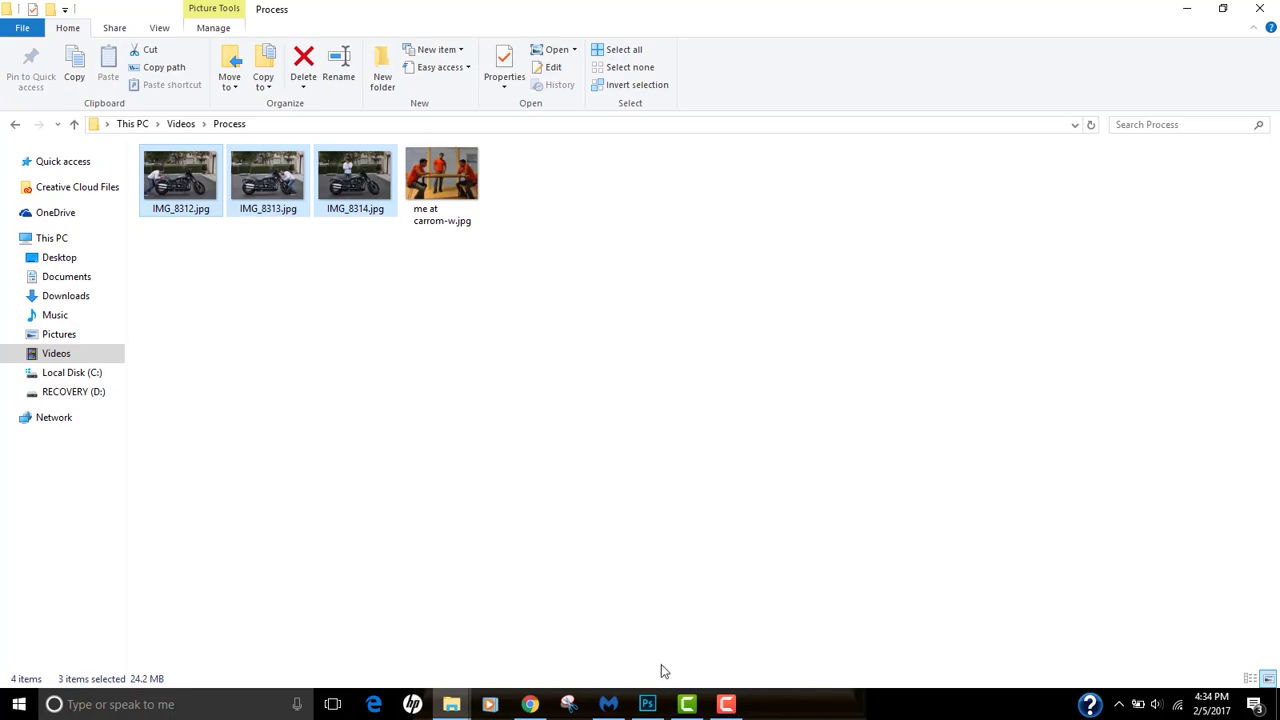
pyautogui.click(648, 704)
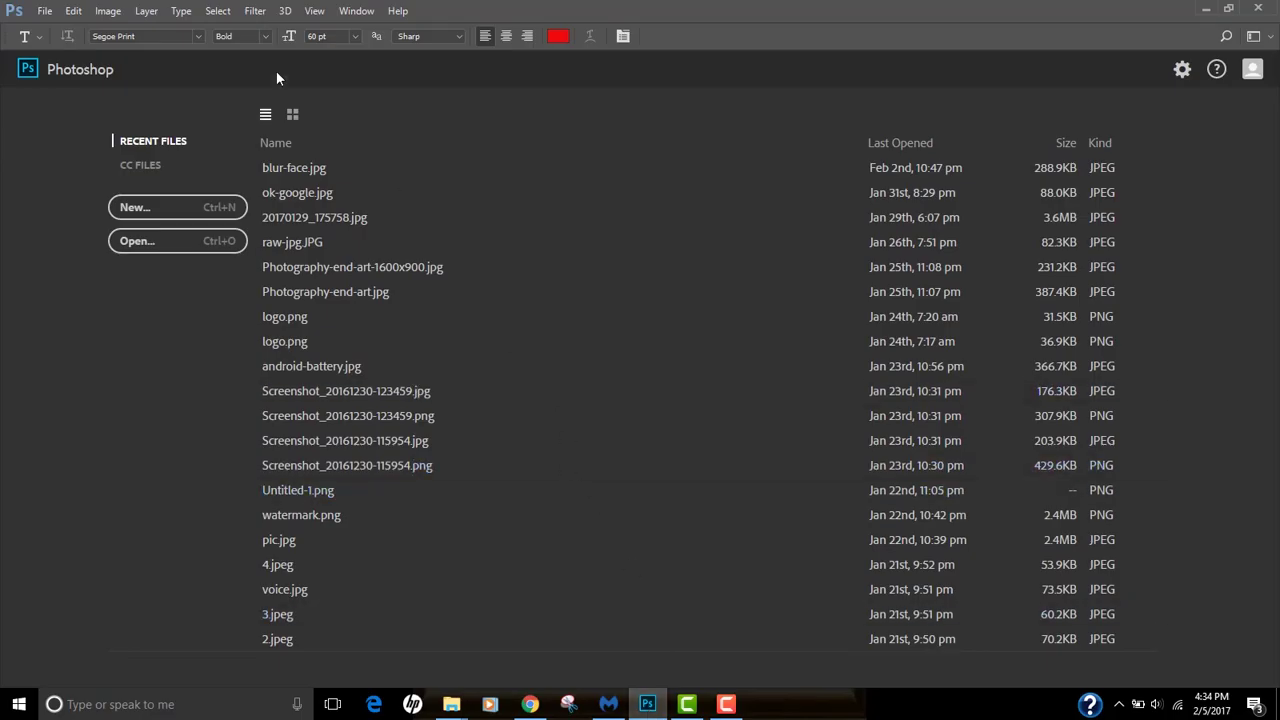
# Step: Go to File > Scripts > Load Files into Stack
pyautogui.click(46, 12)
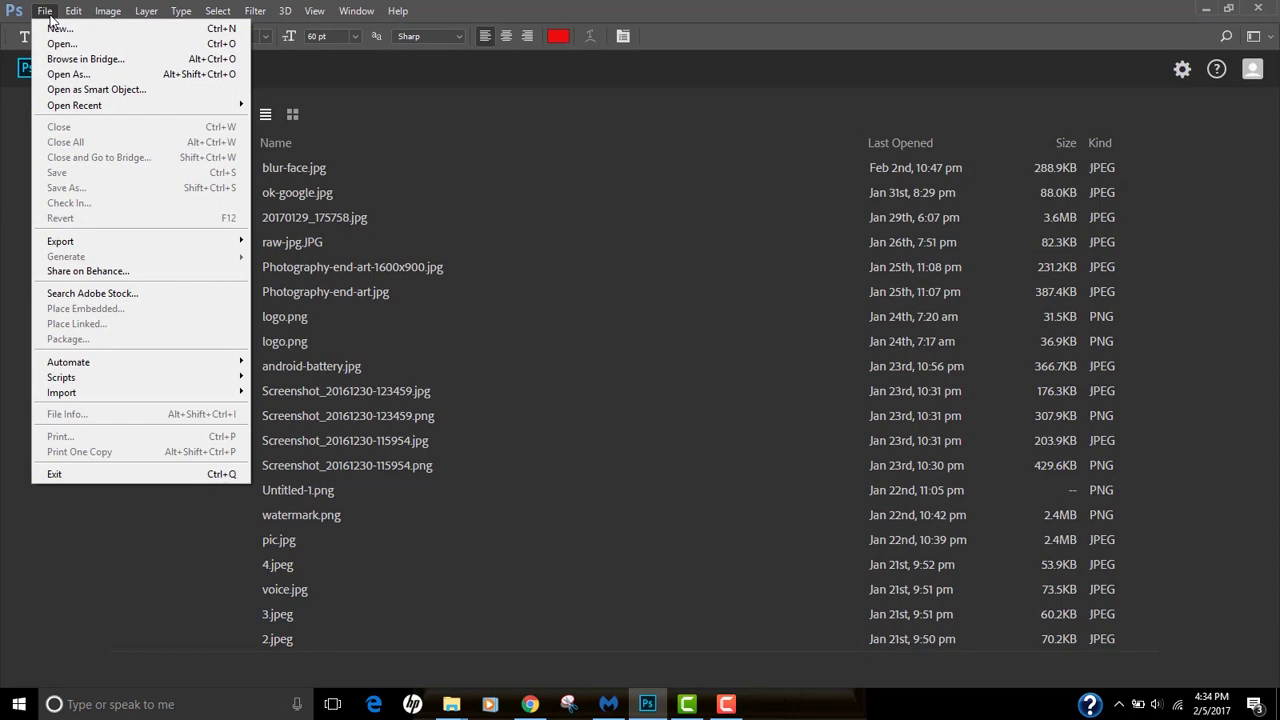
pyautogui.moveTo(214, 378)
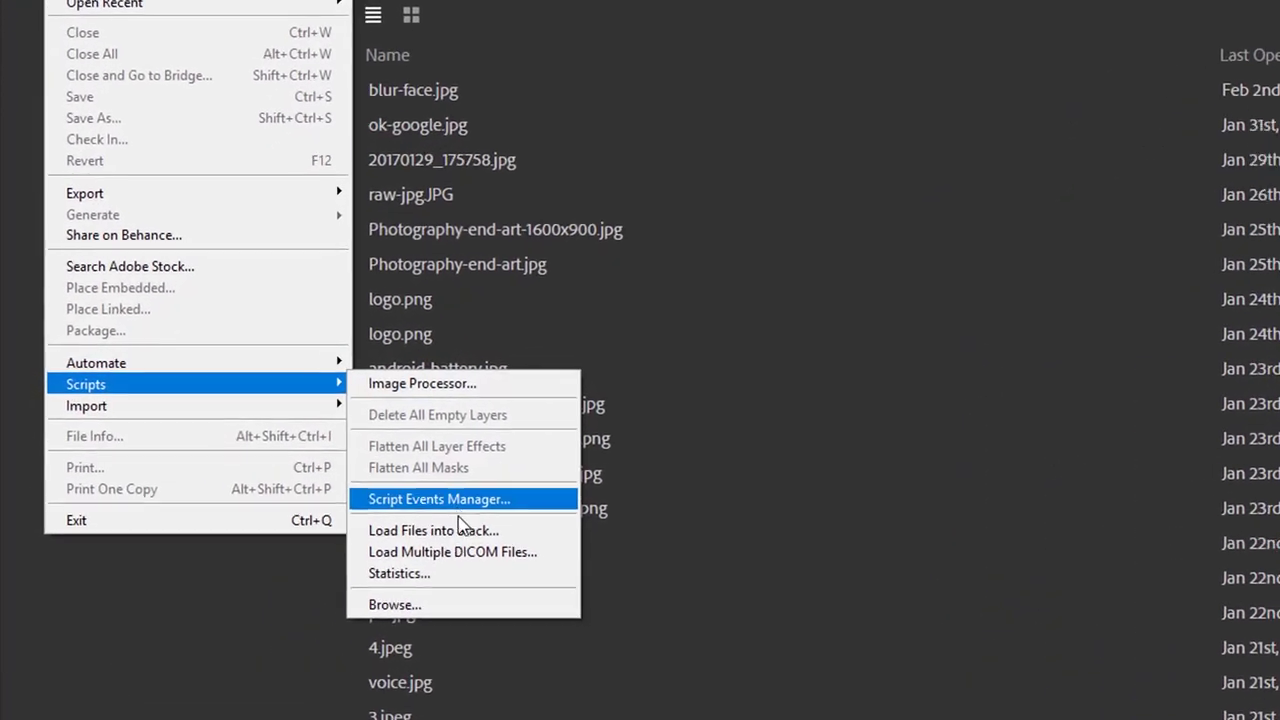
# Step: Stack the three IMG photos from Videos > Process as Files, with automatic alignment enabled
pyautogui.click(462, 530)
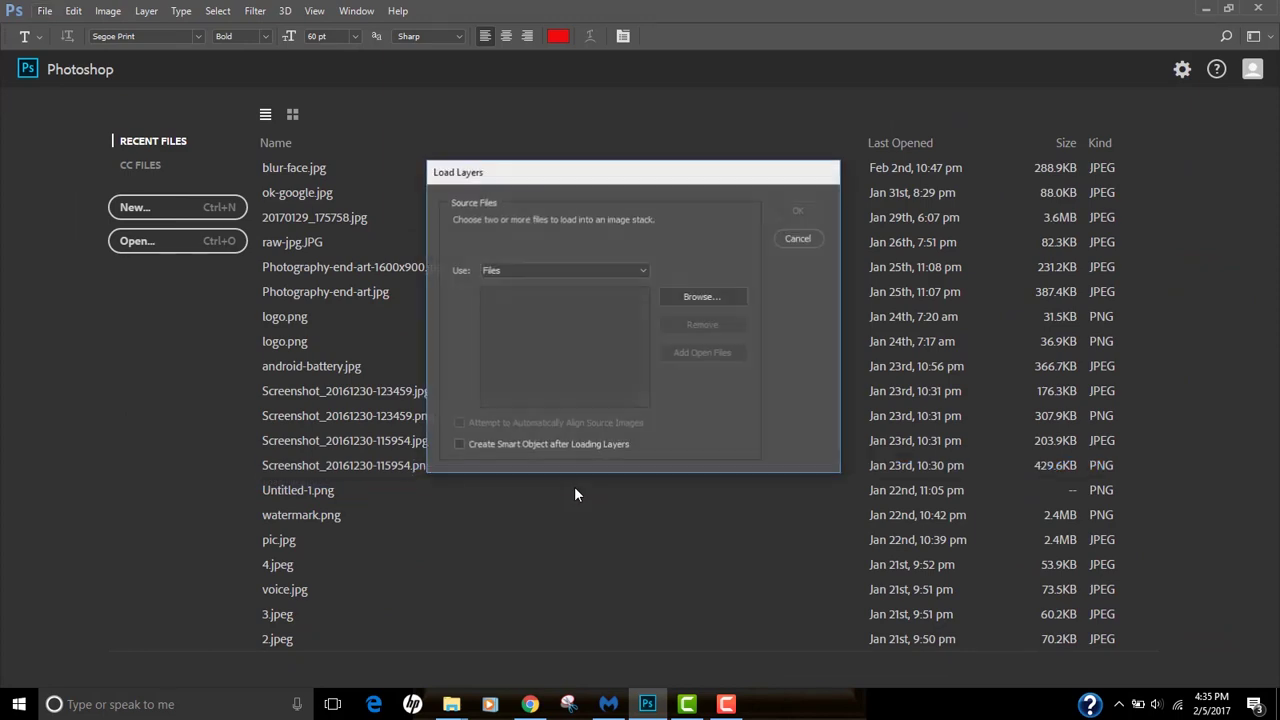
pyautogui.click(566, 270)
pyautogui.click(495, 280)
pyautogui.click(702, 297)
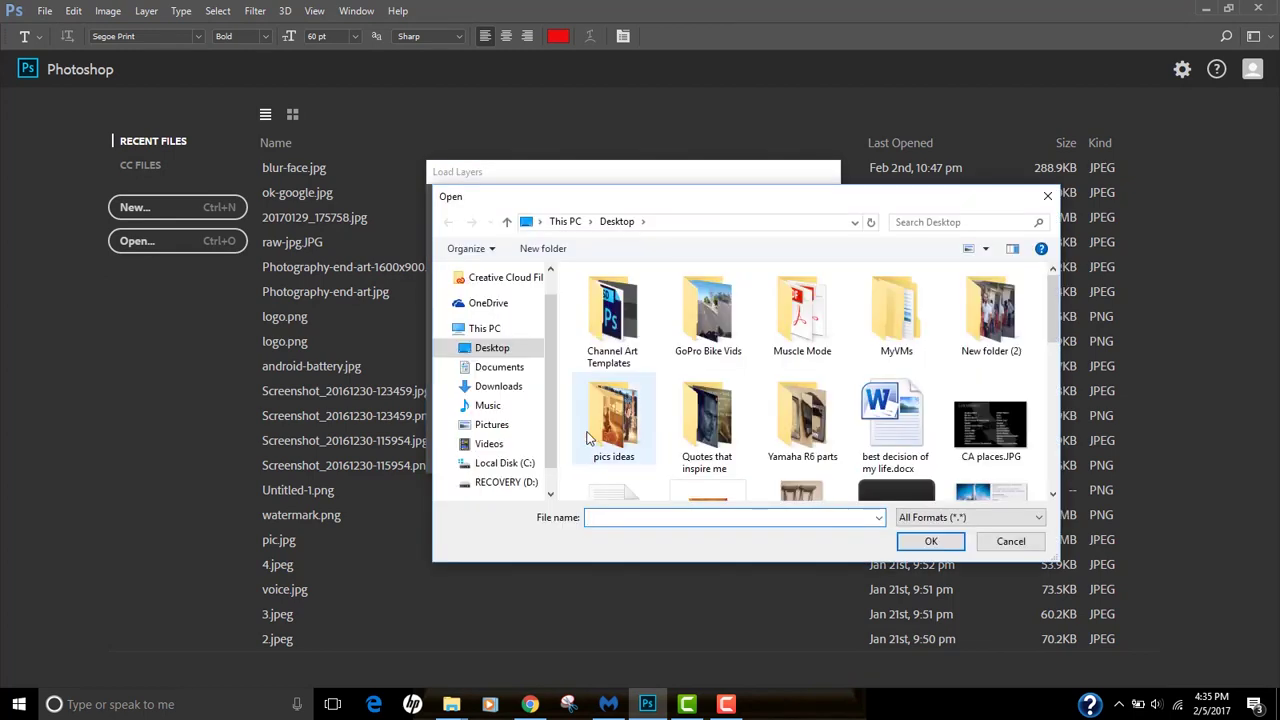
pyautogui.click(519, 450)
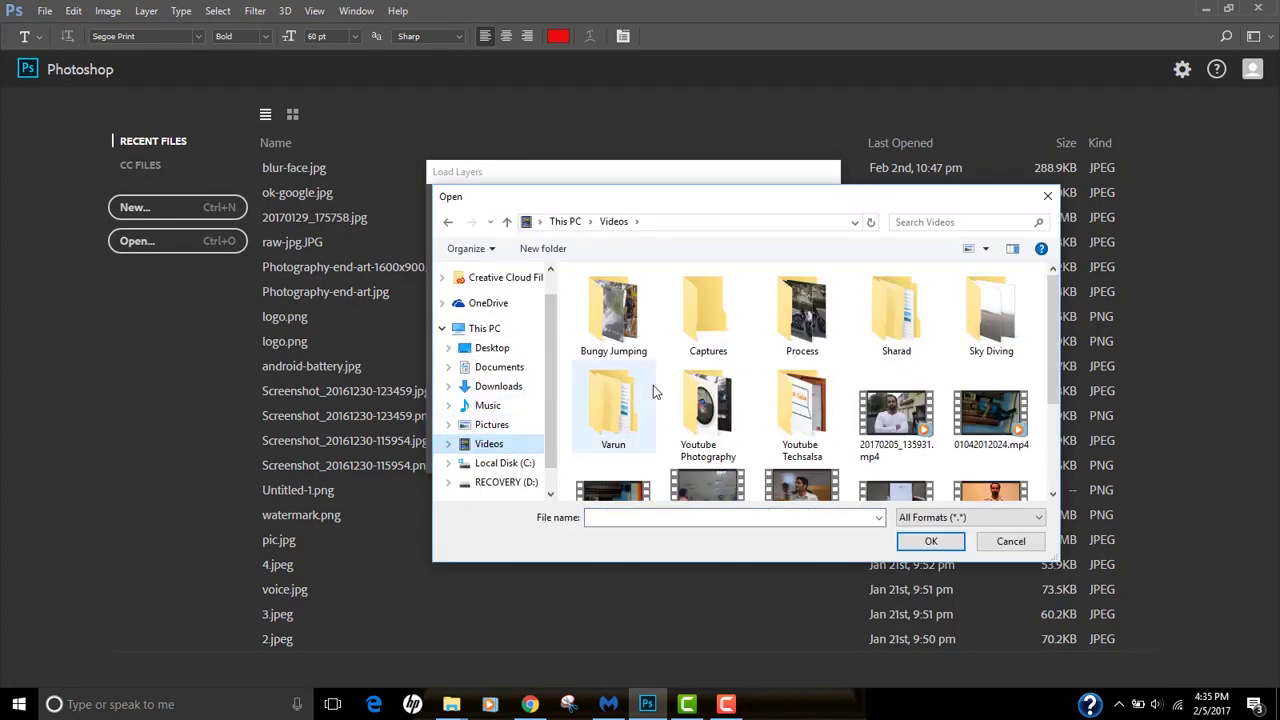
pyautogui.doubleClick(775, 325)
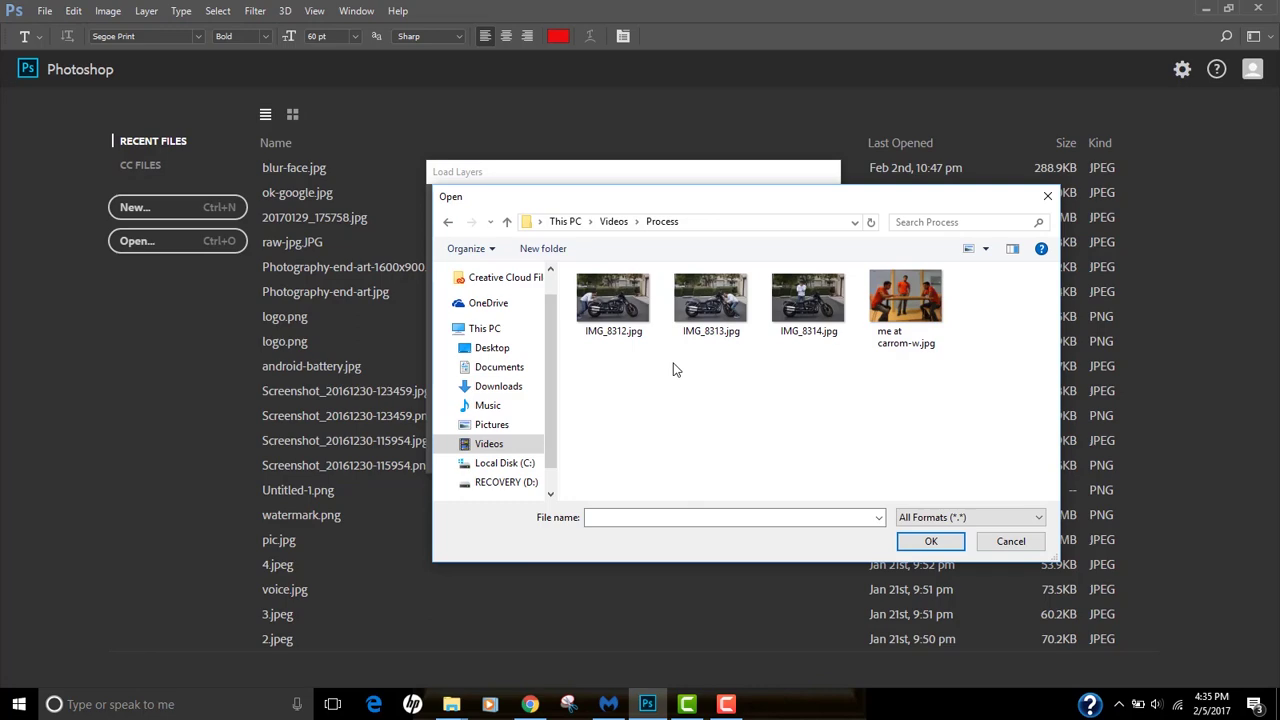
pyautogui.moveTo(826, 363); pyautogui.dragTo(628, 322)
pyautogui.click(930, 541)
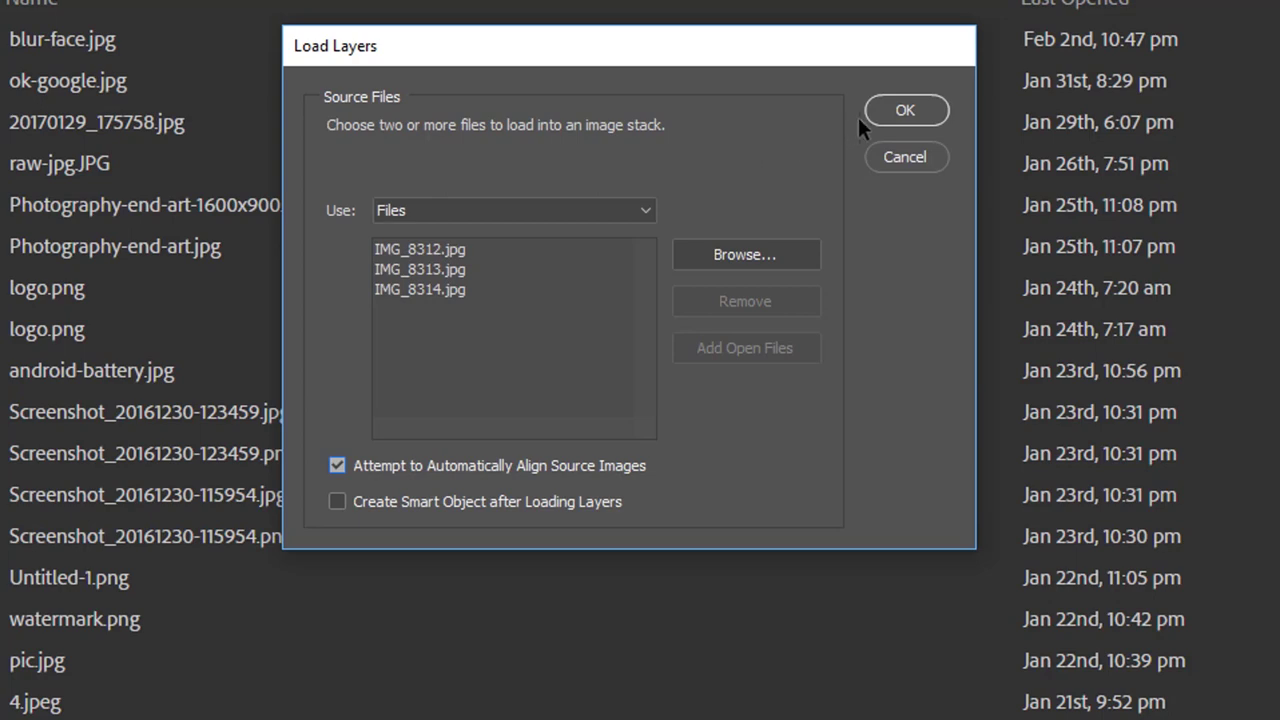
pyautogui.click(903, 111)
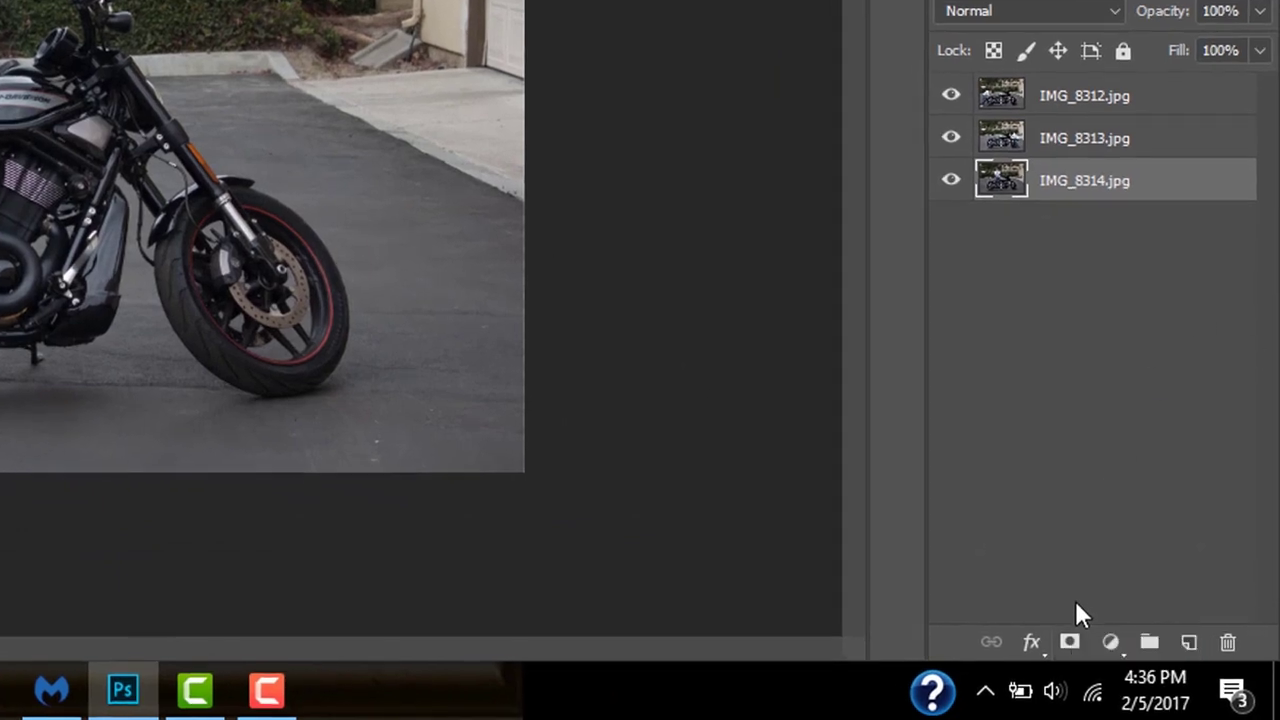
# Step: Add white layer masks to IMG_8314, IMG_8313 and IMG_8312, and make black the foreground colour
pyautogui.click(1068, 641)
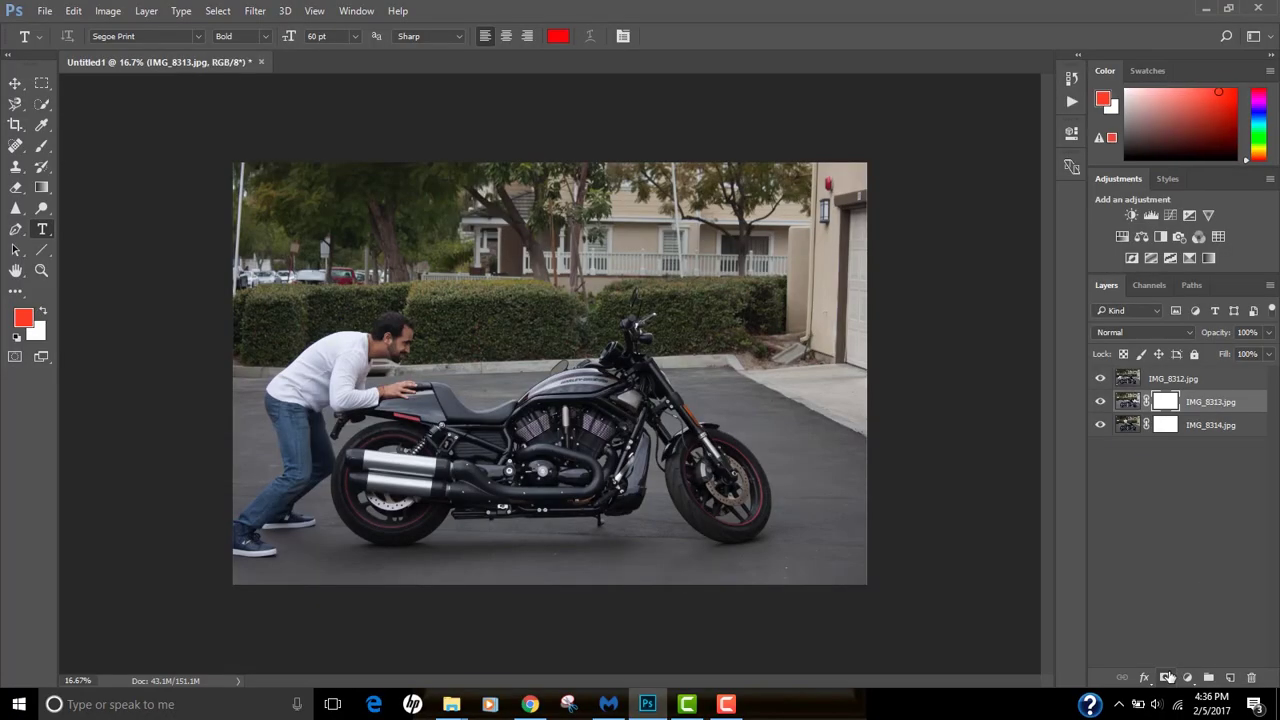
pyautogui.click(1068, 641)
pyautogui.click(1090, 104)
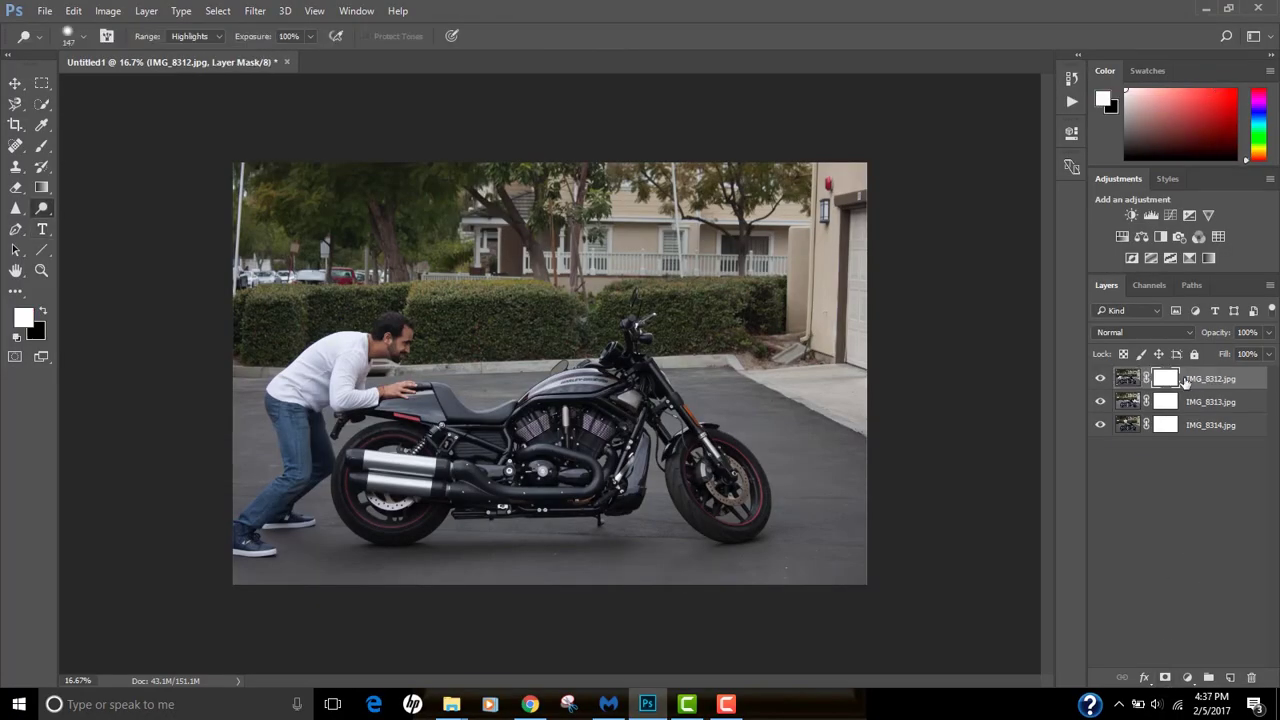
pyautogui.click(46, 314)
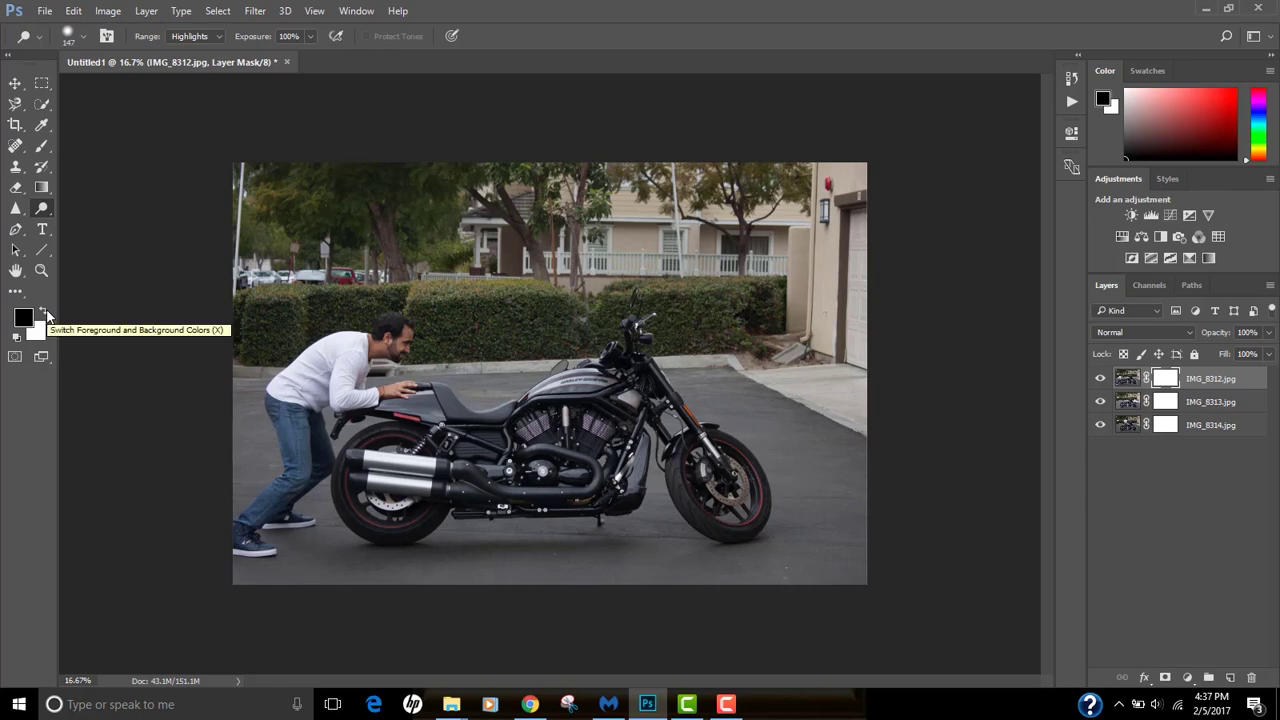
# Step: Switch to the Brush tool and set it to 322 px size with 70% hardness
pyautogui.click(43, 147)
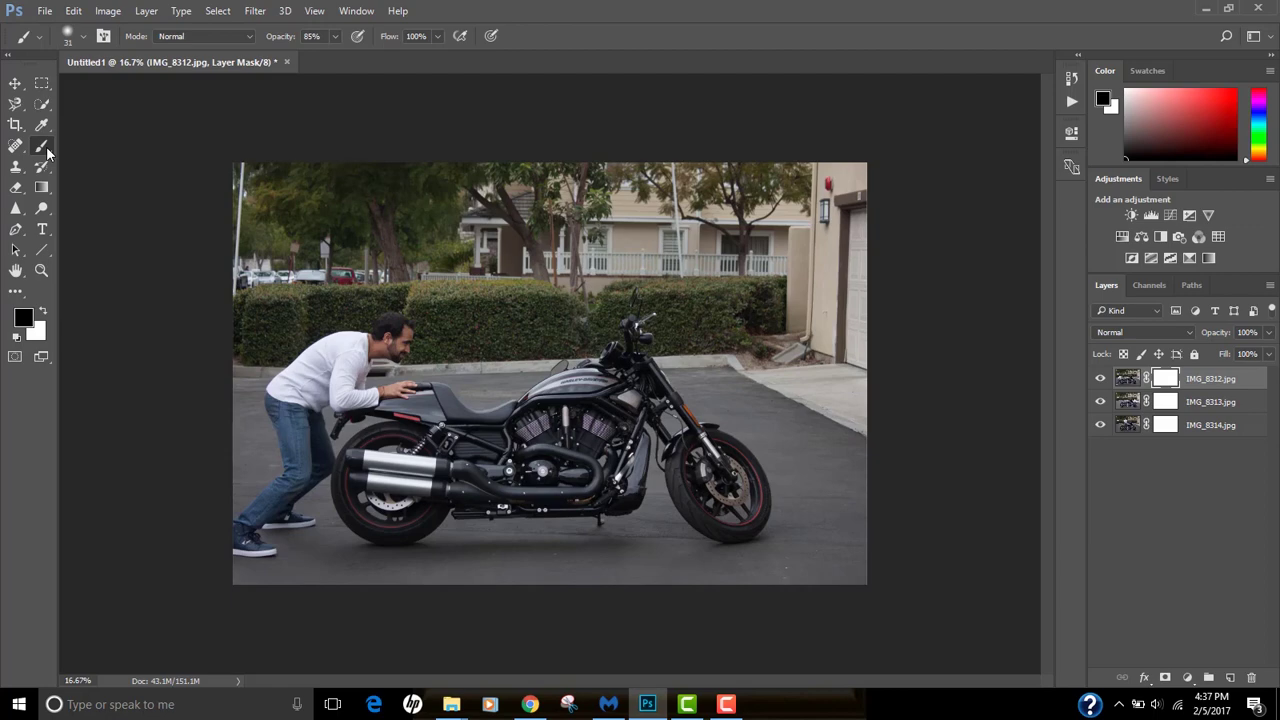
pyautogui.click(85, 40)
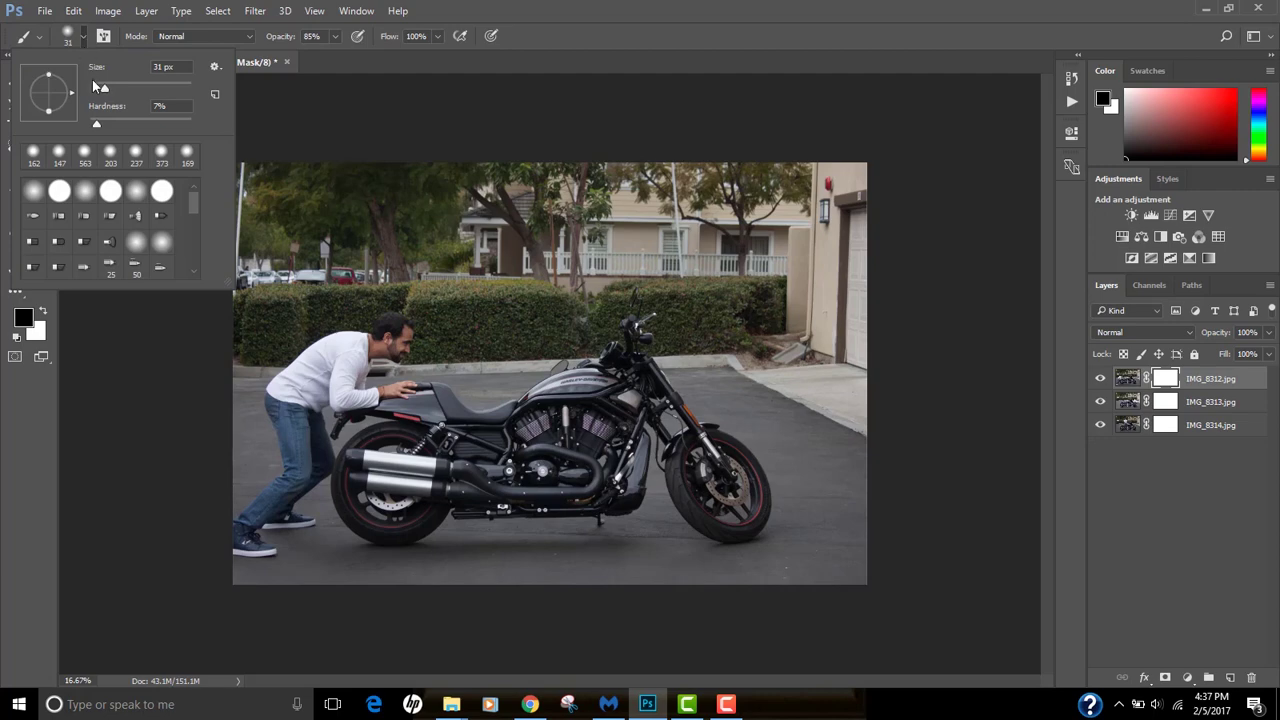
pyautogui.moveTo(104, 89); pyautogui.dragTo(203, 105)
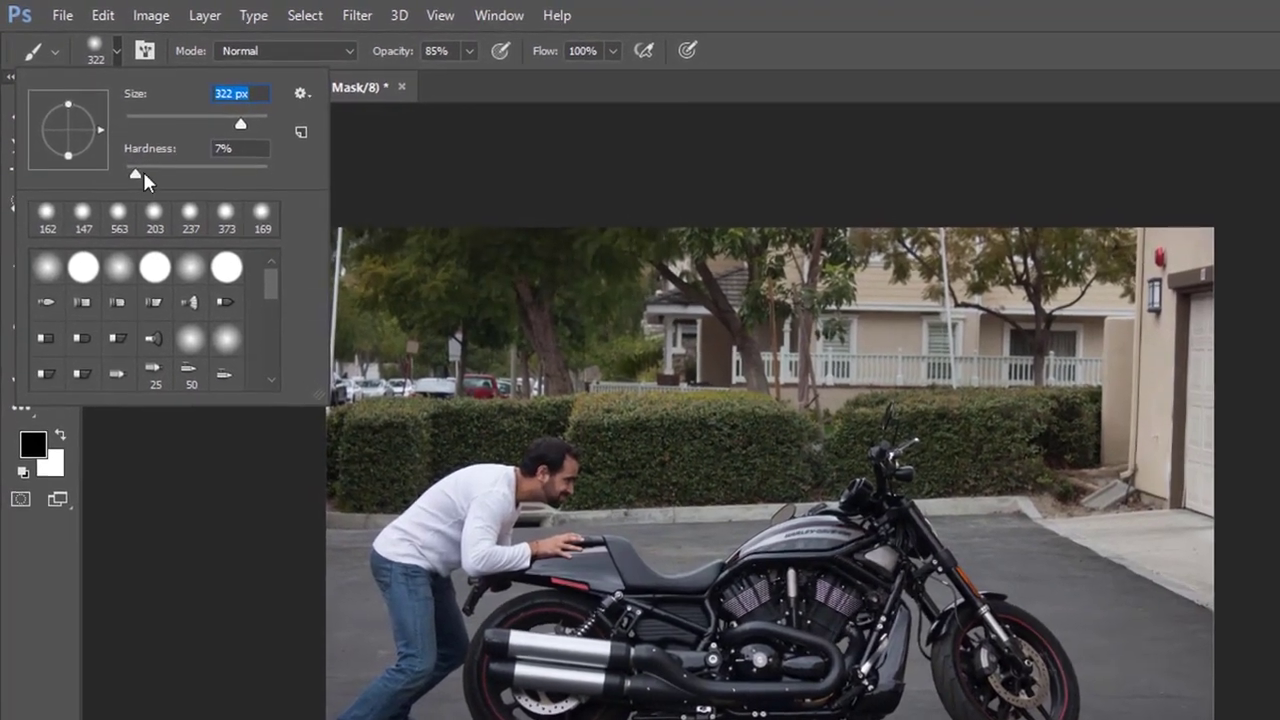
pyautogui.moveTo(143, 174); pyautogui.dragTo(224, 182)
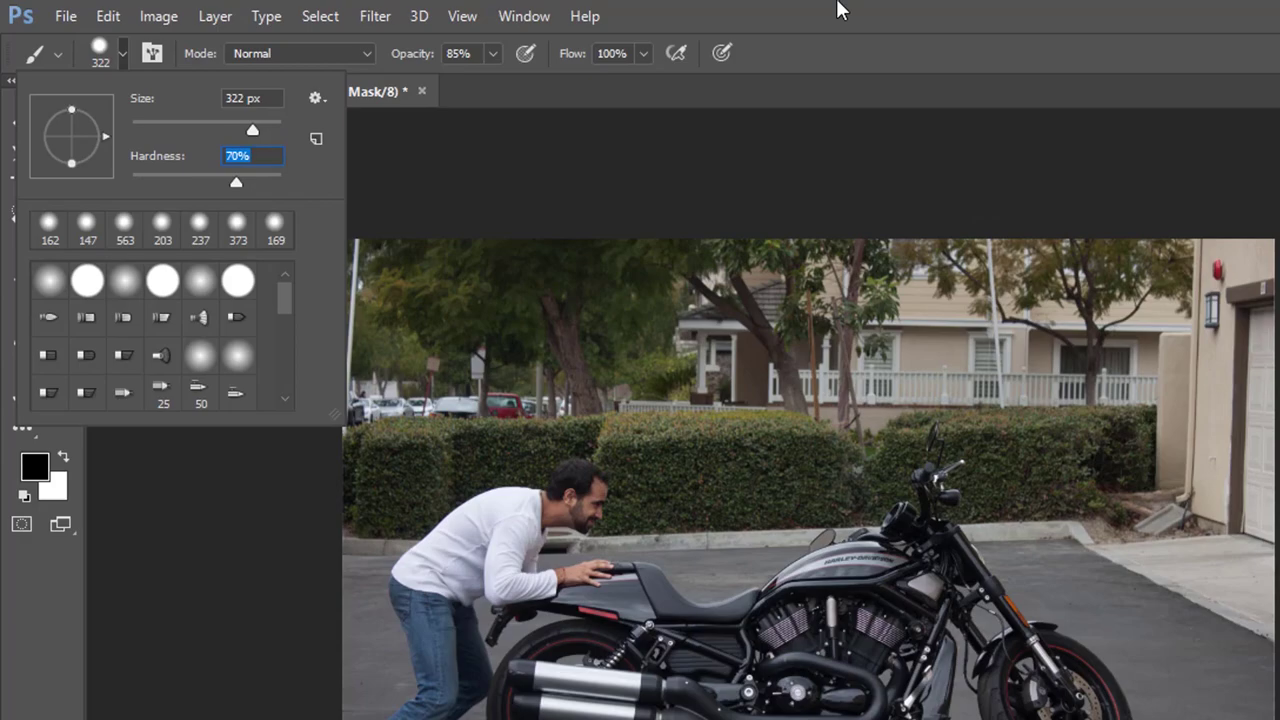
pyautogui.click(822, 36)
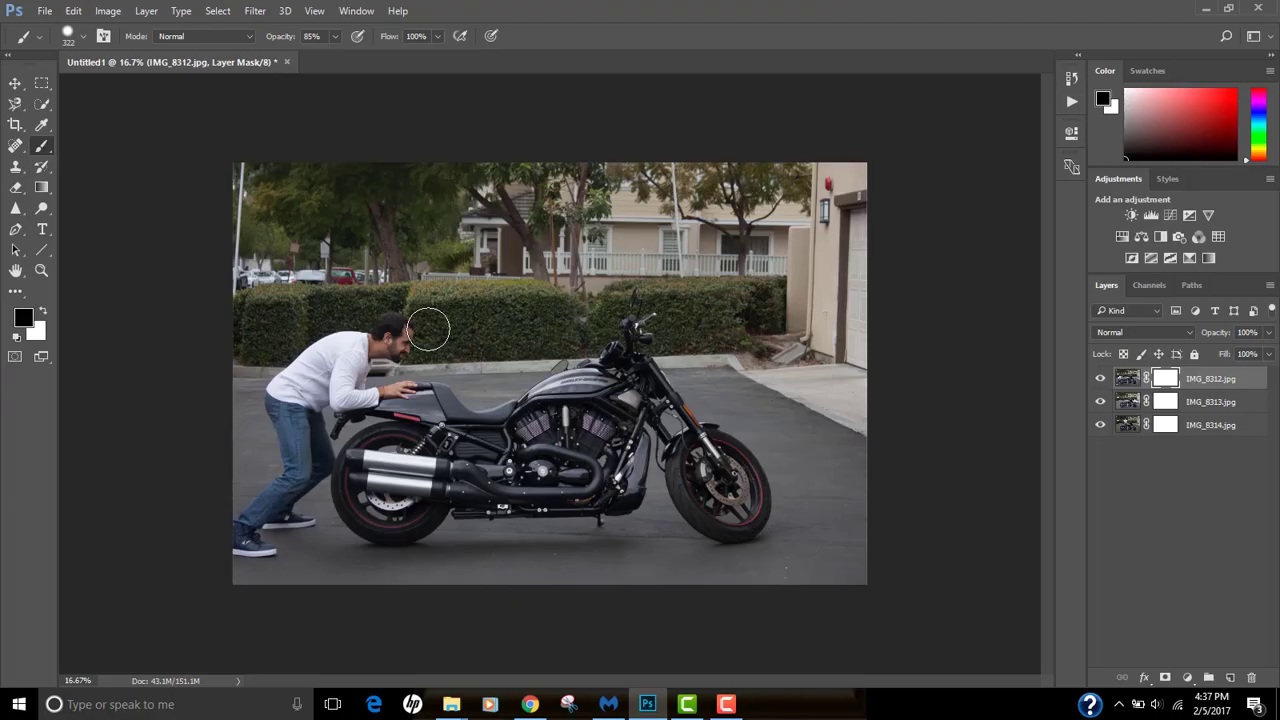
# Step: Paint the left man's head out of IMG_8312's mask with a harder black brush
pyautogui.moveTo(428, 329)
pyautogui.mouseDown()
pyautogui.moveTo(330, 345)
pyautogui.moveTo(390, 350)
pyautogui.moveTo(345, 352)
pyautogui.mouseUp()
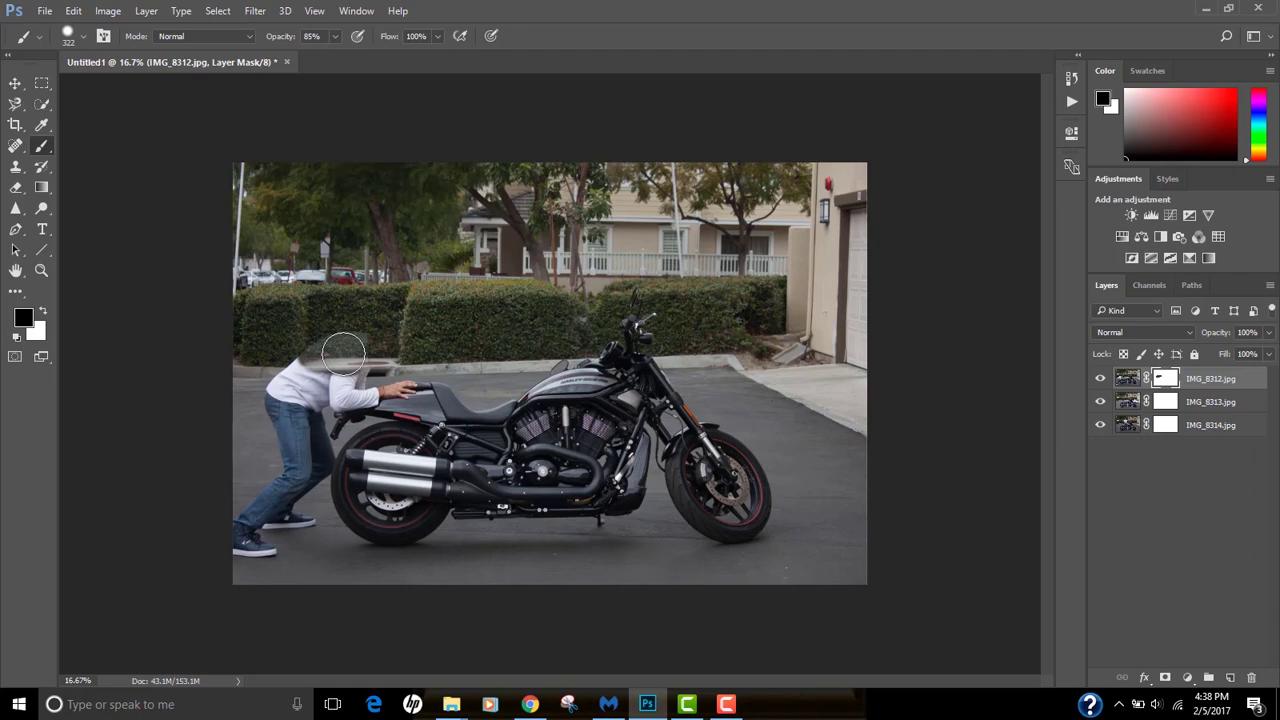
pyautogui.click(84, 36)
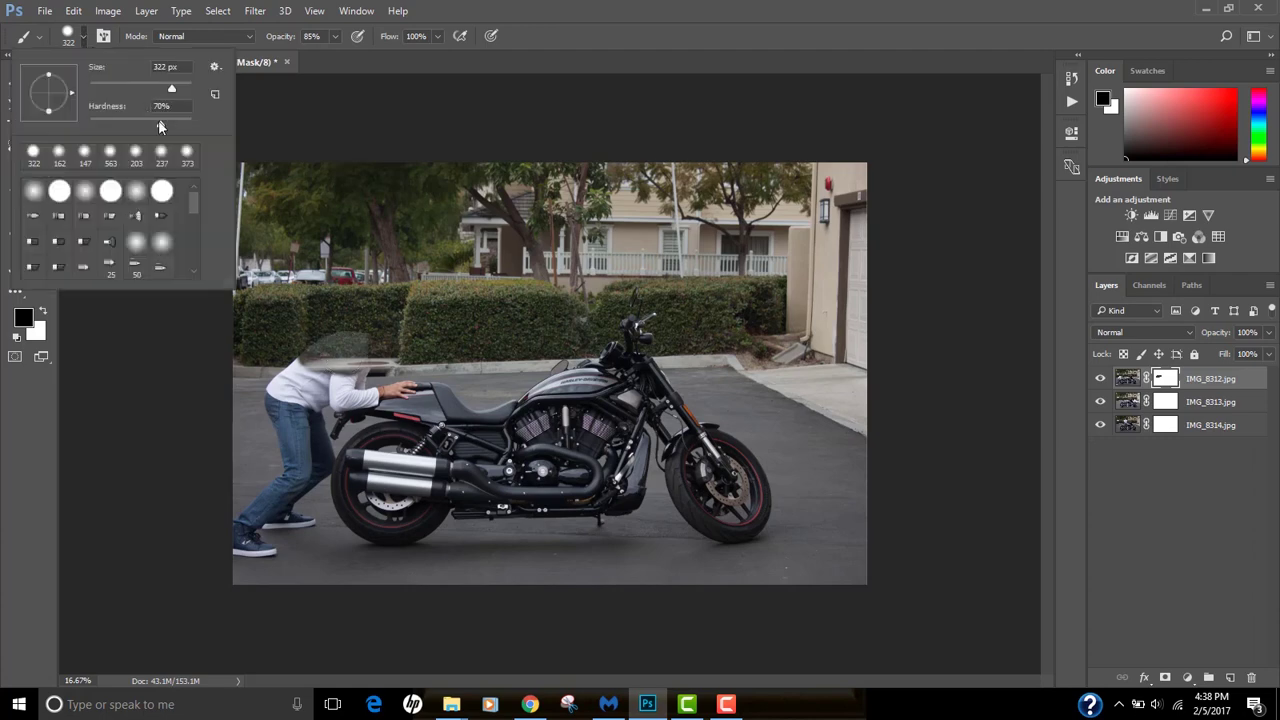
pyautogui.moveTo(160, 125); pyautogui.dragTo(190, 125)
pyautogui.press('Return')
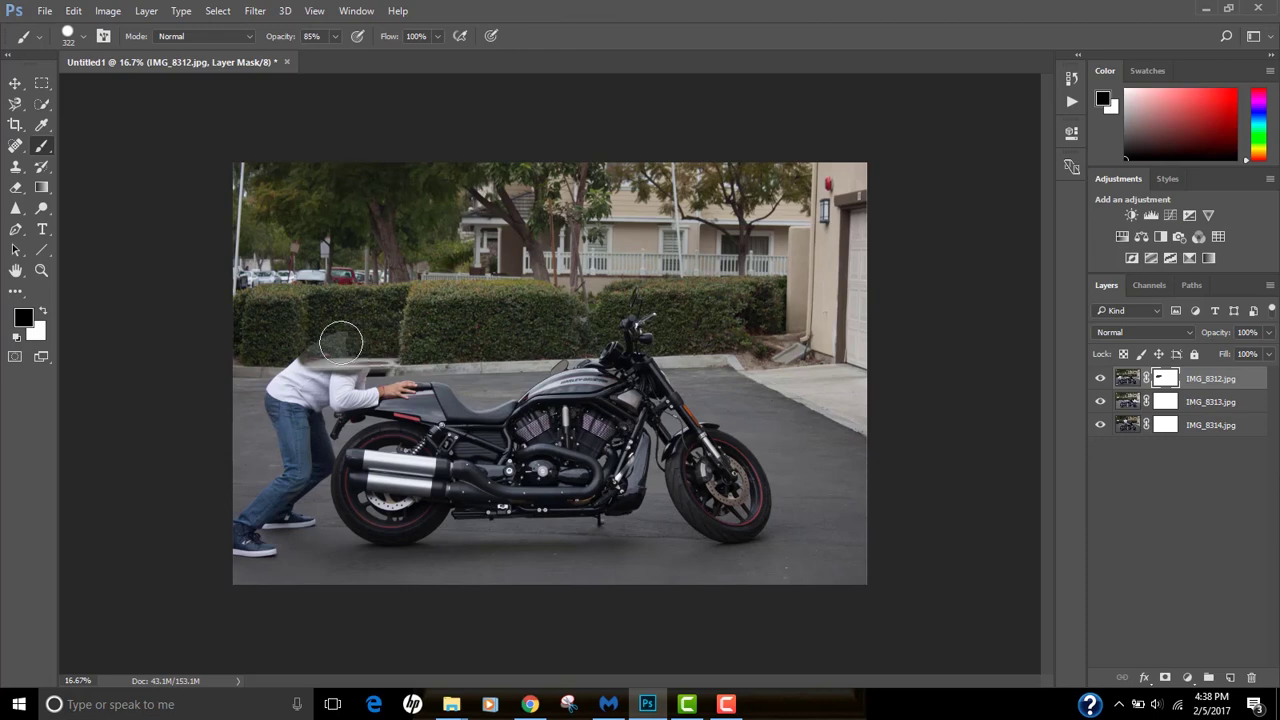
pyautogui.moveTo(340, 343)
pyautogui.mouseDown()
pyautogui.moveTo(371, 359)
pyautogui.moveTo(299, 361)
pyautogui.moveTo(282, 388)
pyautogui.moveTo(298, 358)
pyautogui.moveTo(289, 370)
pyautogui.moveTo(323, 398)
pyautogui.moveTo(304, 404)
pyautogui.moveTo(296, 444)
pyautogui.moveTo(266, 403)
pyautogui.moveTo(299, 529)
pyautogui.moveTo(285, 503)
pyautogui.moveTo(268, 506)
pyautogui.moveTo(245, 528)
pyautogui.moveTo(261, 541)
pyautogui.moveTo(242, 542)
pyautogui.moveTo(260, 545)
pyautogui.moveTo(397, 386)
pyautogui.moveTo(387, 368)
pyautogui.moveTo(402, 405)
pyautogui.mouseUp()
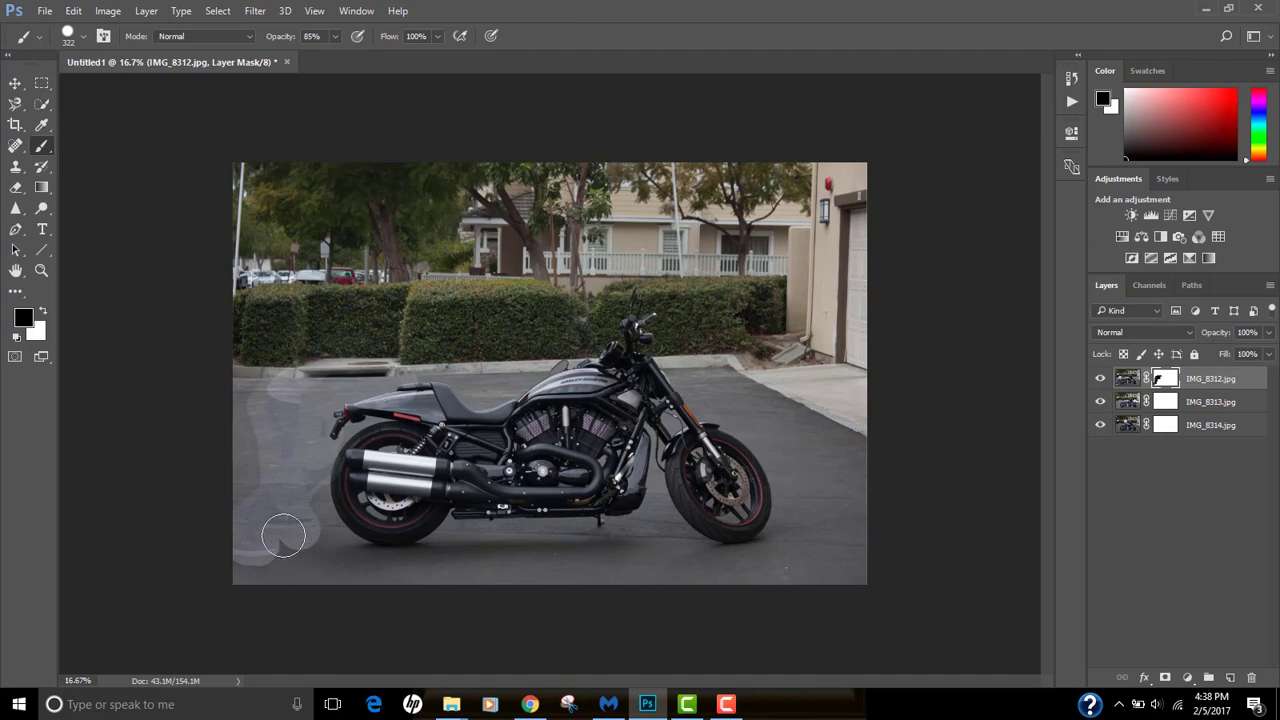
# Step: Soften the brush to 22% hardness and blend away the light patch beside the rear wheel
pyautogui.click(84, 37)
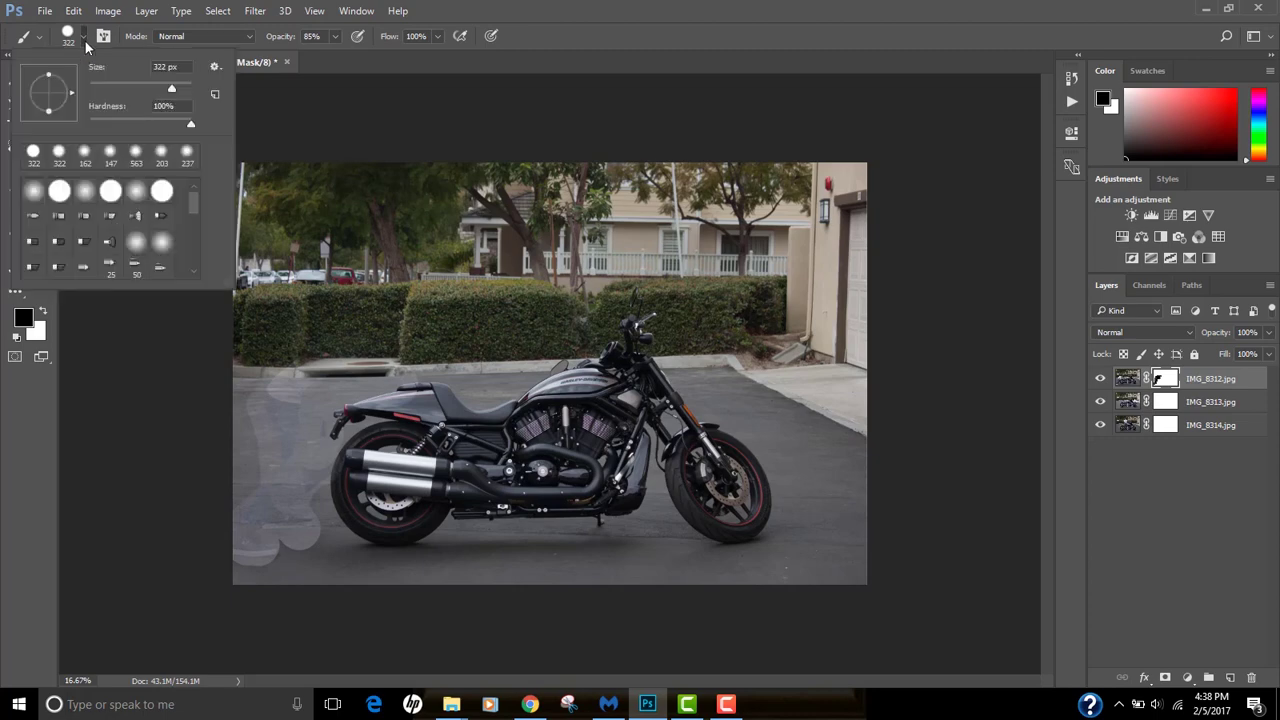
pyautogui.moveTo(191, 128); pyautogui.dragTo(113, 124)
pyautogui.press('Return')
pyautogui.moveTo(274, 551)
pyautogui.mouseDown()
pyautogui.moveTo(318, 542)
pyautogui.moveTo(308, 487)
pyautogui.mouseUp()
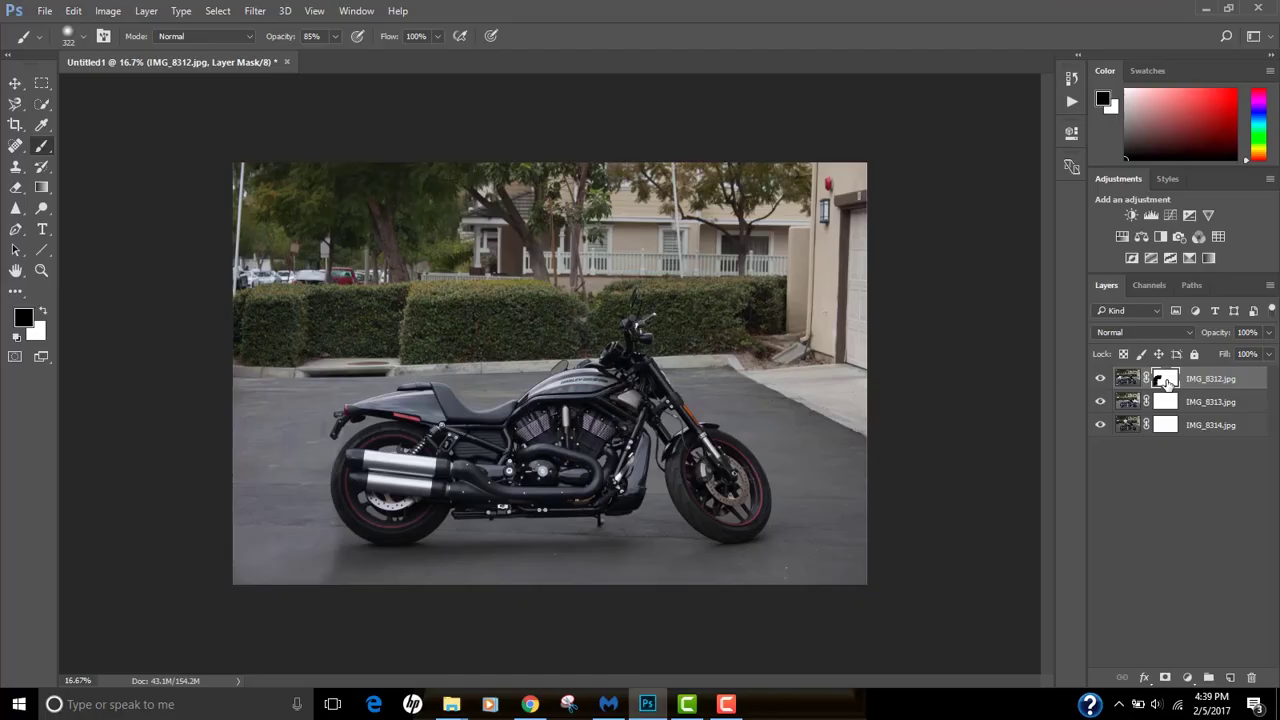
# Step: Invert IMG_8312's layer mask with Ctrl+I, then target IMG_8313's layer mask
pyautogui.hotkey('ctrl', 'i')
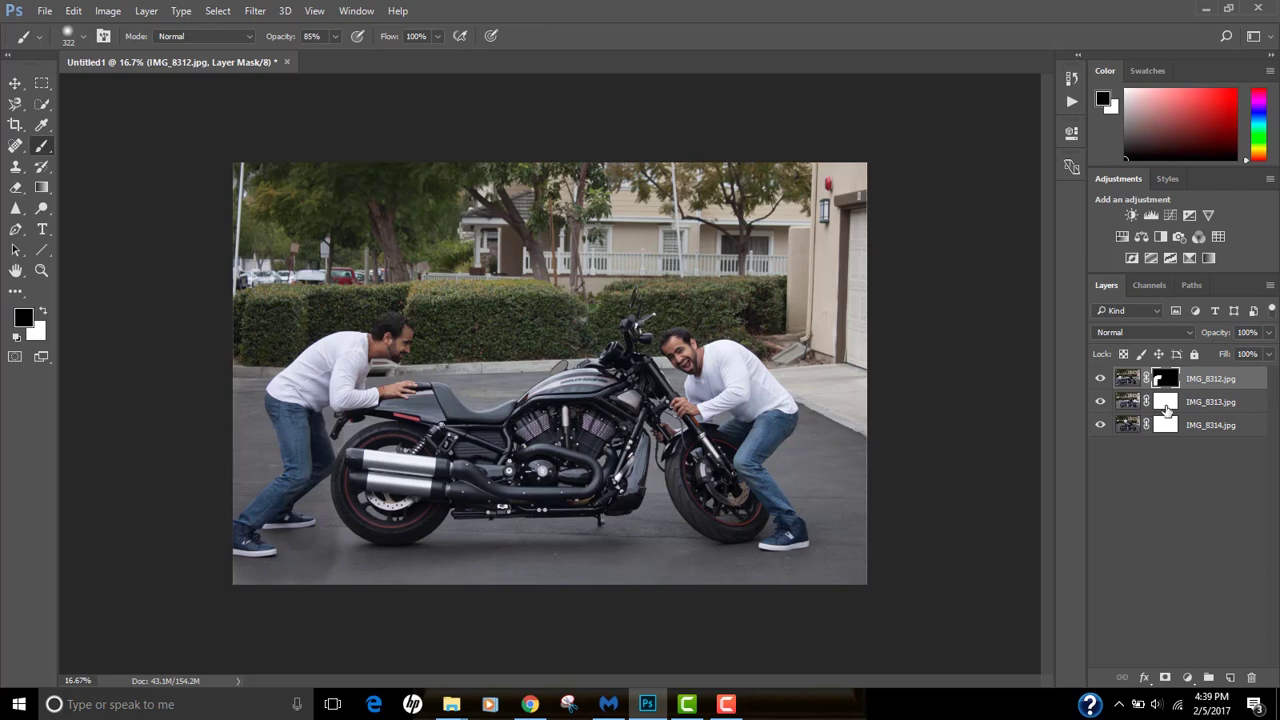
pyautogui.click(1166, 405)
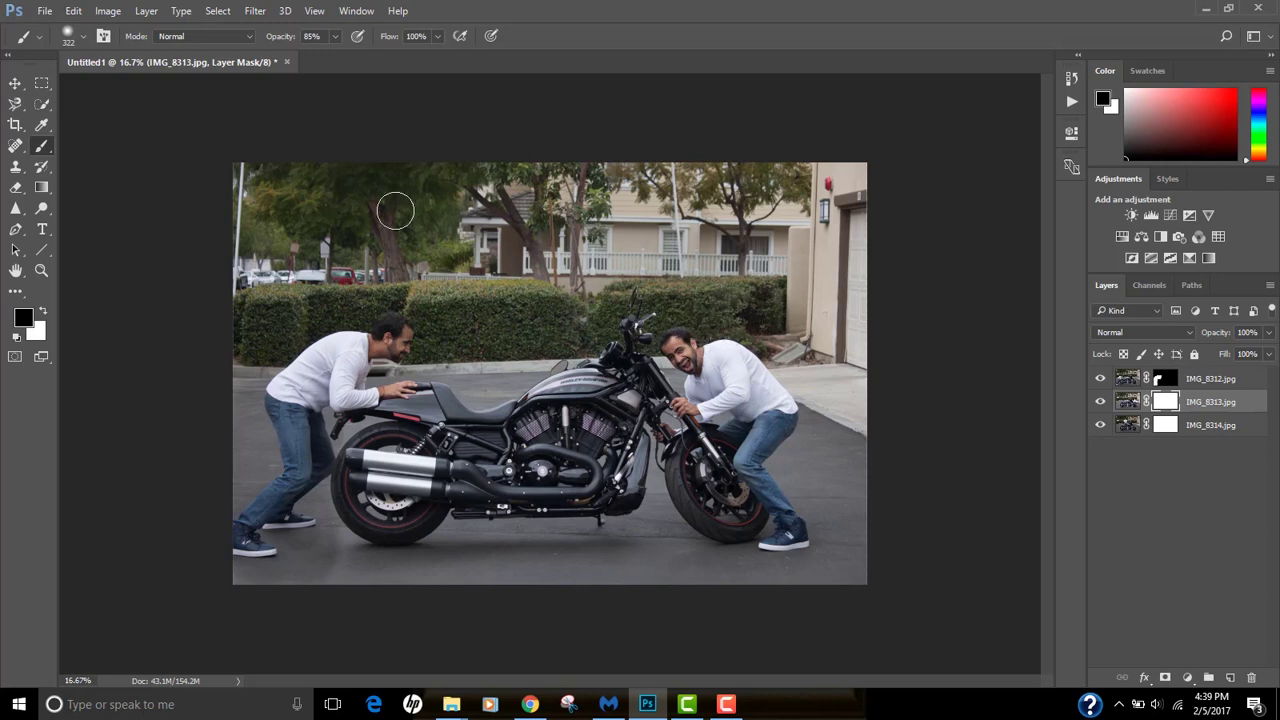
# Step: With a hard round brush, paint the right-hand man, leftover shoe and front-wheel ghosting out of IMG_8313's mask
pyautogui.click(84, 38)
pyautogui.doubleClick(170, 130)
pyautogui.moveTo(680, 335)
pyautogui.mouseDown()
pyautogui.moveTo(731, 349)
pyautogui.moveTo(773, 400)
pyautogui.moveTo(771, 442)
pyautogui.moveTo(698, 372)
pyautogui.moveTo(687, 413)
pyautogui.moveTo(782, 532)
pyautogui.moveTo(753, 442)
pyautogui.moveTo(704, 356)
pyautogui.mouseUp()
pyautogui.moveTo(335, 36); pyautogui.dragTo(356, 58)
pyautogui.moveTo(700, 348)
pyautogui.mouseDown()
pyautogui.moveTo(768, 411)
pyautogui.moveTo(776, 397)
pyautogui.moveTo(771, 470)
pyautogui.moveTo(800, 525)
pyautogui.mouseUp()
# Step: Adjust brush hardness, darken the pale patches right of the front wheel, and reveal the three-man composite
pyautogui.click(84, 38)
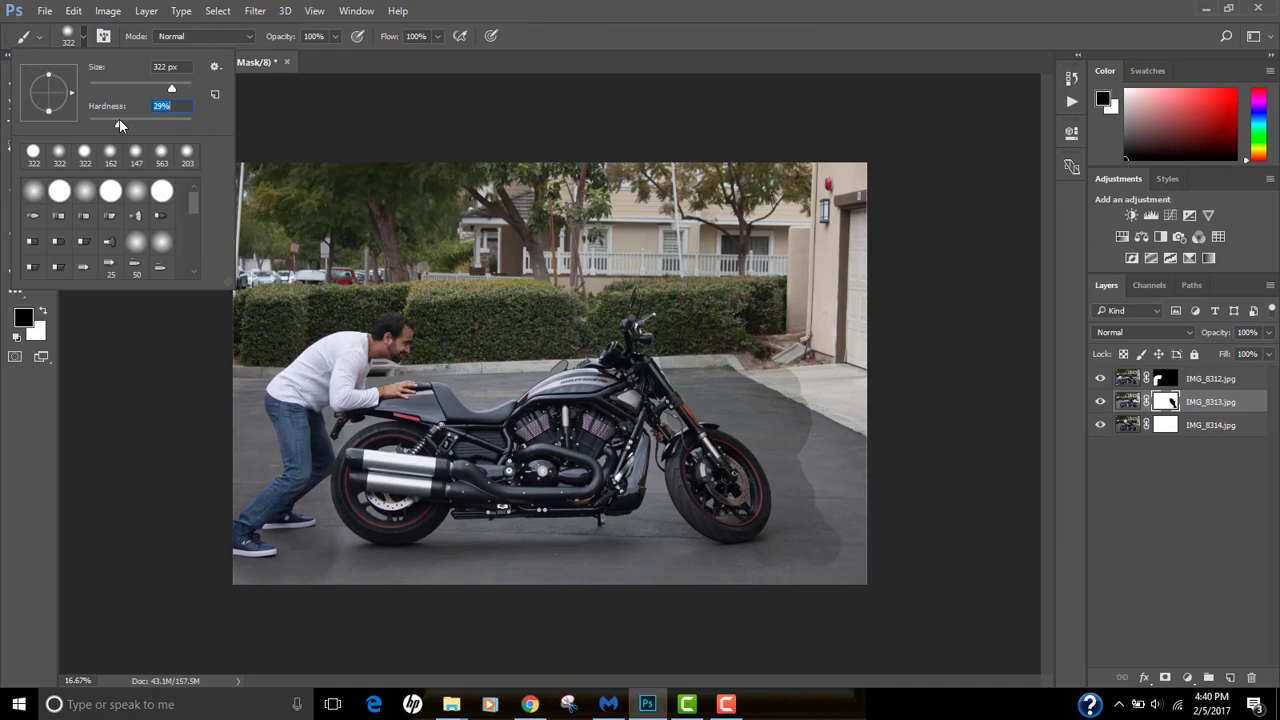
pyautogui.click(707, 256)
pyautogui.moveTo(790, 362)
pyautogui.mouseDown()
pyautogui.moveTo(810, 392)
pyautogui.moveTo(834, 514)
pyautogui.moveTo(776, 568)
pyautogui.mouseUp()
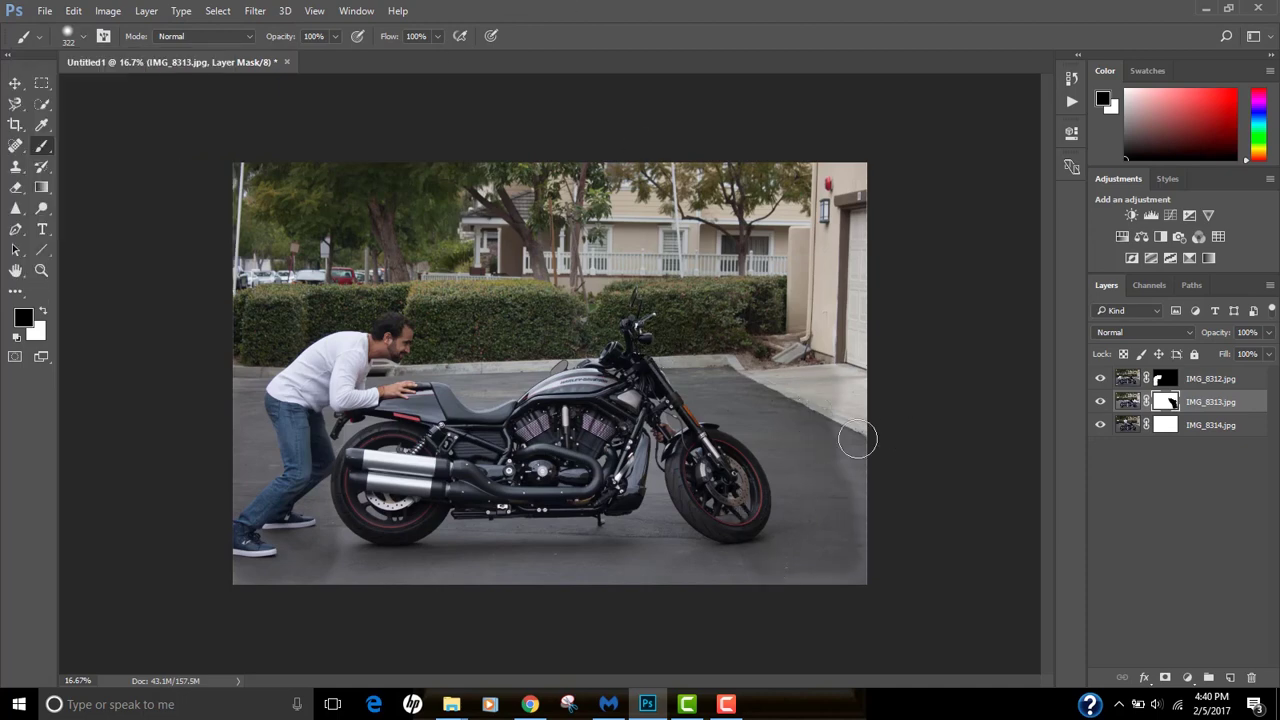
pyautogui.moveTo(857, 437); pyautogui.dragTo(845, 528)
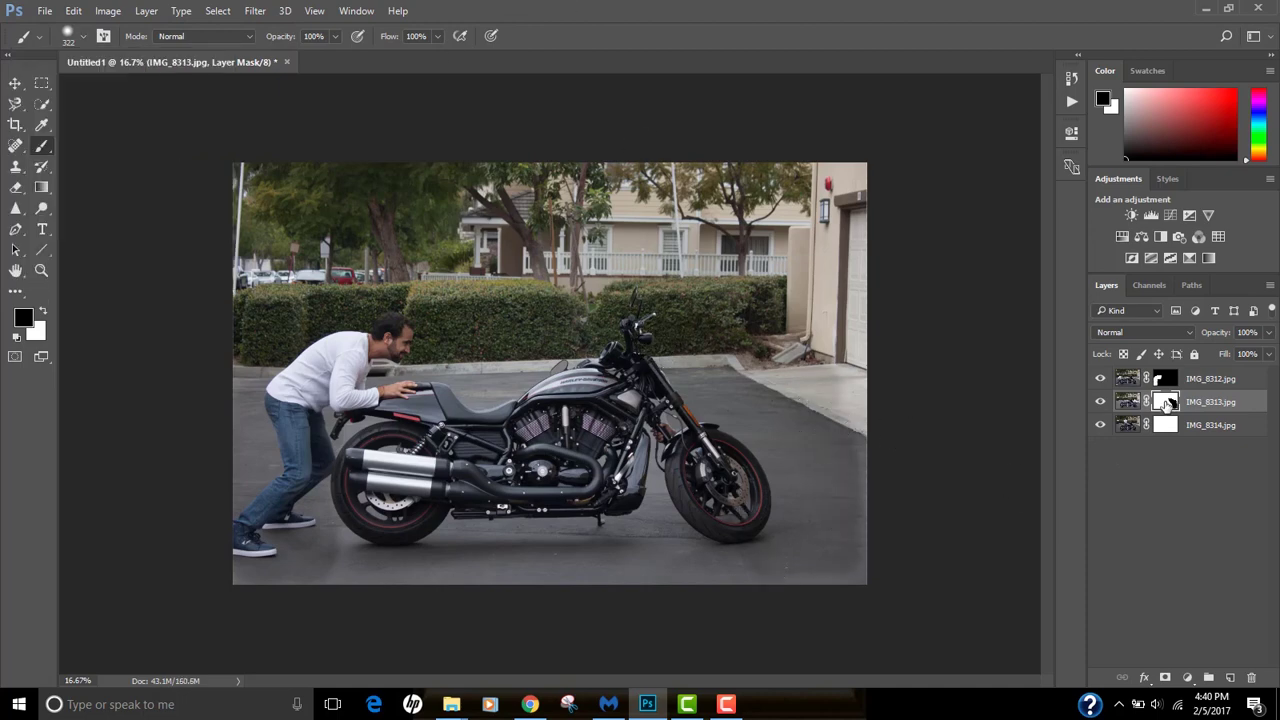
pyautogui.keyDown('shift'); pyautogui.click(1165, 402); pyautogui.keyUp('shift')
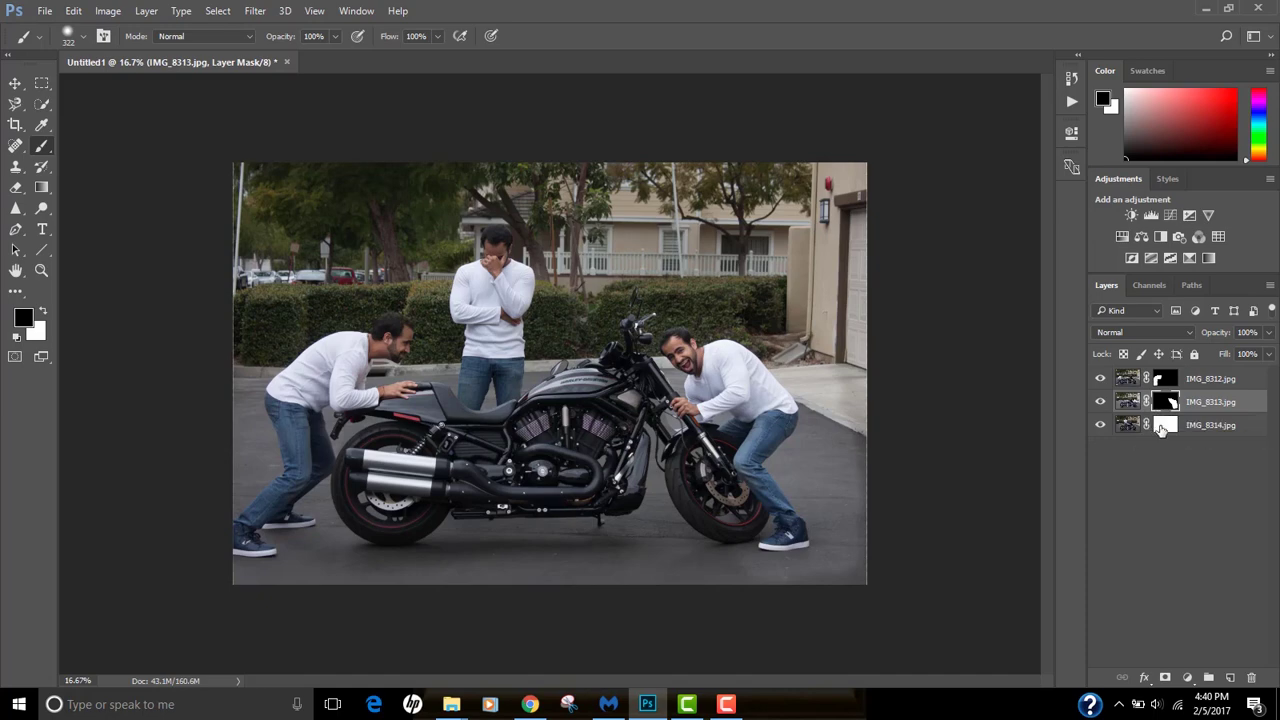
# Step: Select the IMG_8314 layer and apply Flatten Image to merge everything into one Background
pyautogui.click(1163, 425)
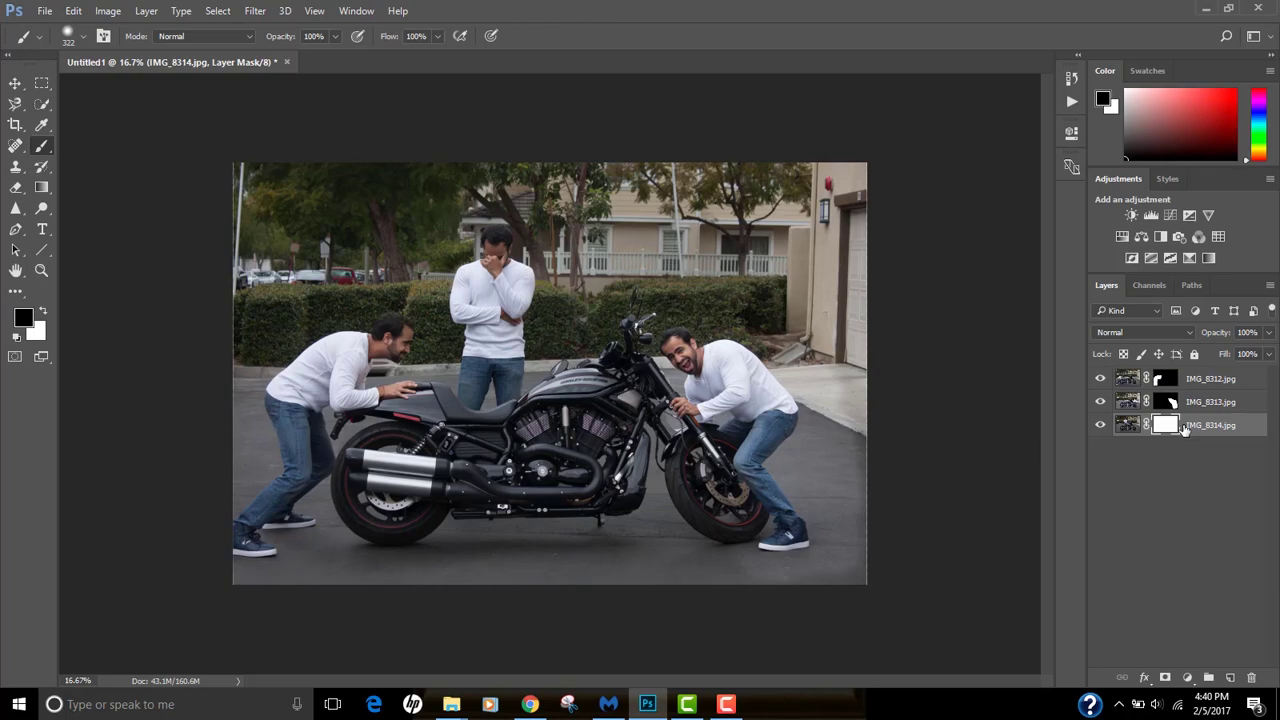
pyautogui.rightClick(1222, 428)
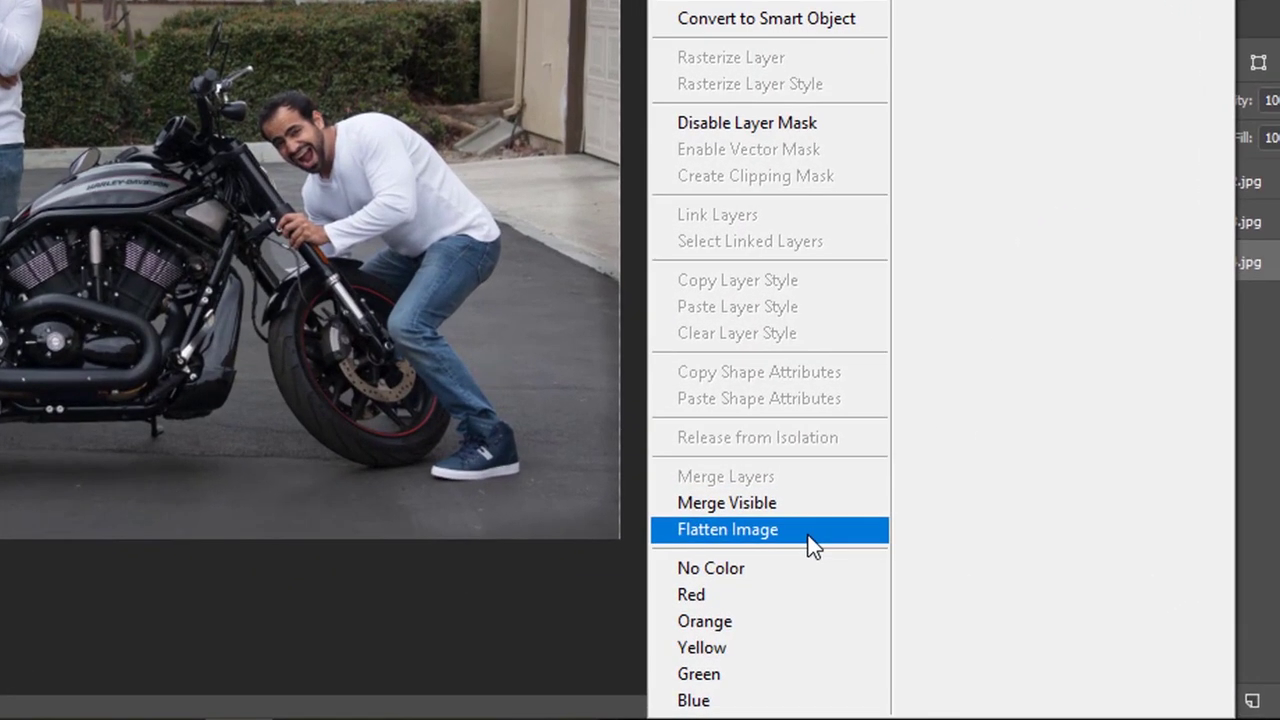
pyautogui.click(809, 532)
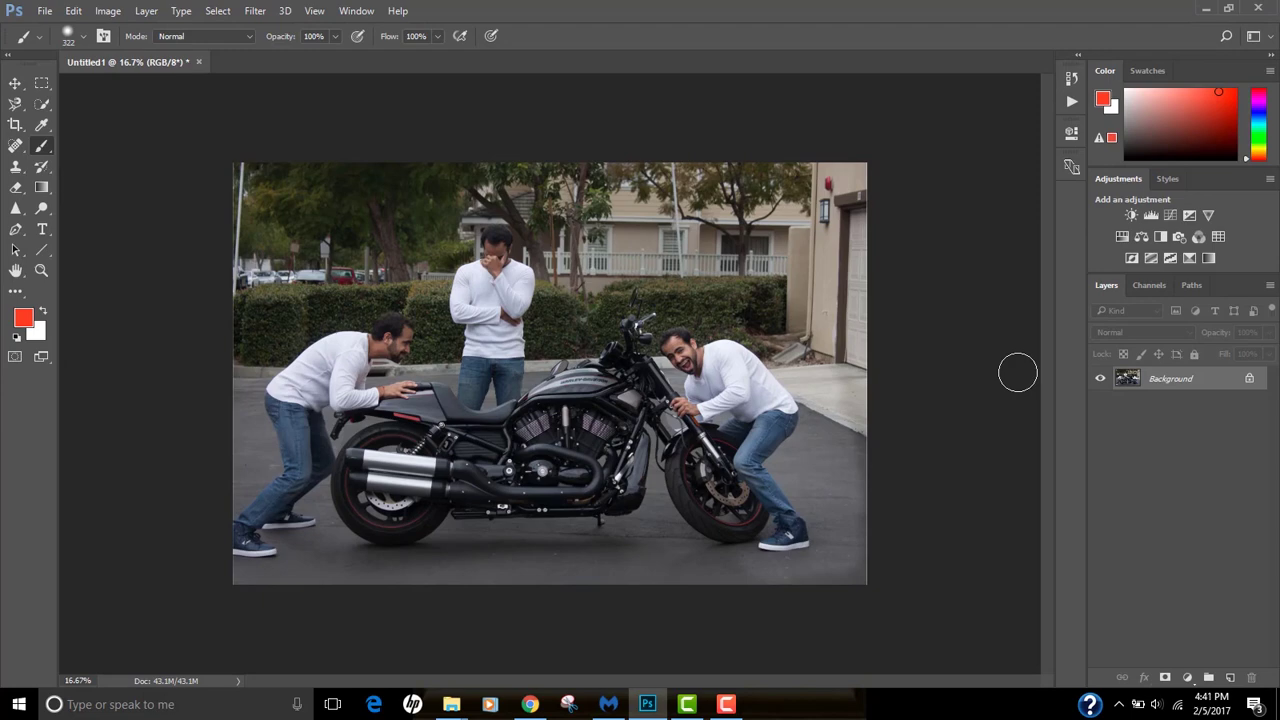
# Step: Fit the flattened three-man motorcycle image to the window with Ctrl+0
pyautogui.hotkey('ctrl', '0')
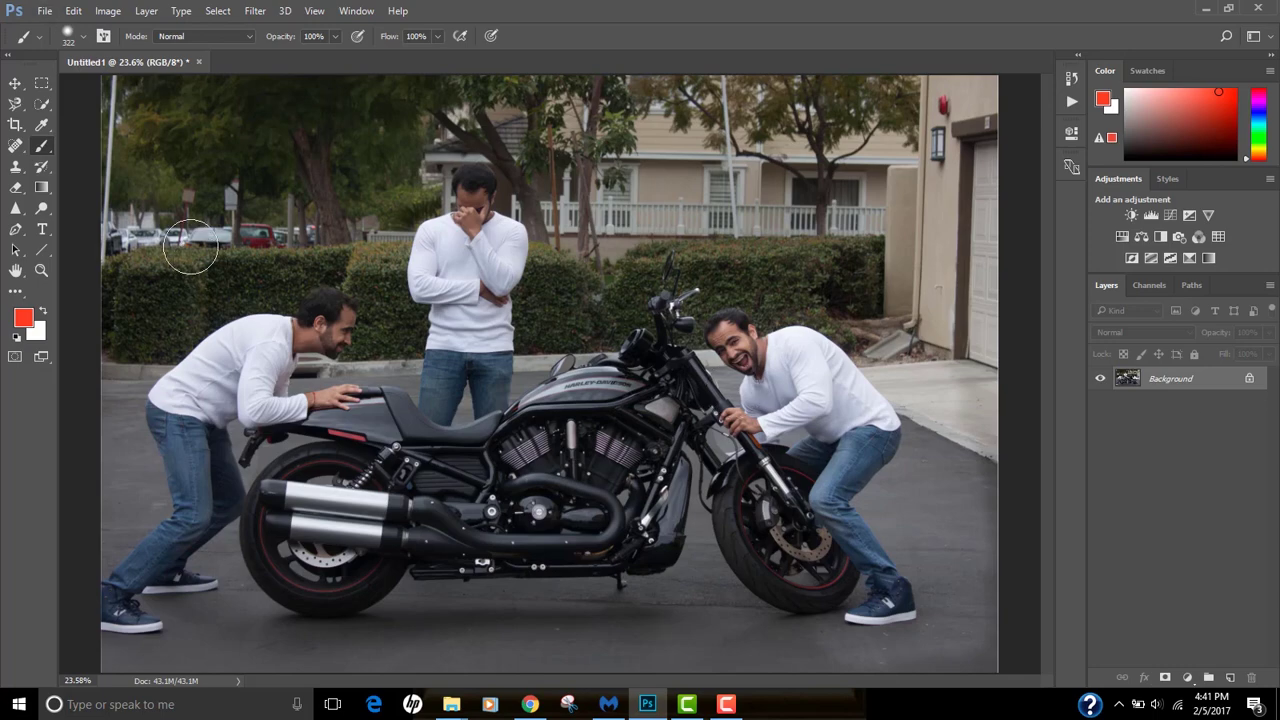
pyautogui.click(44, 11)
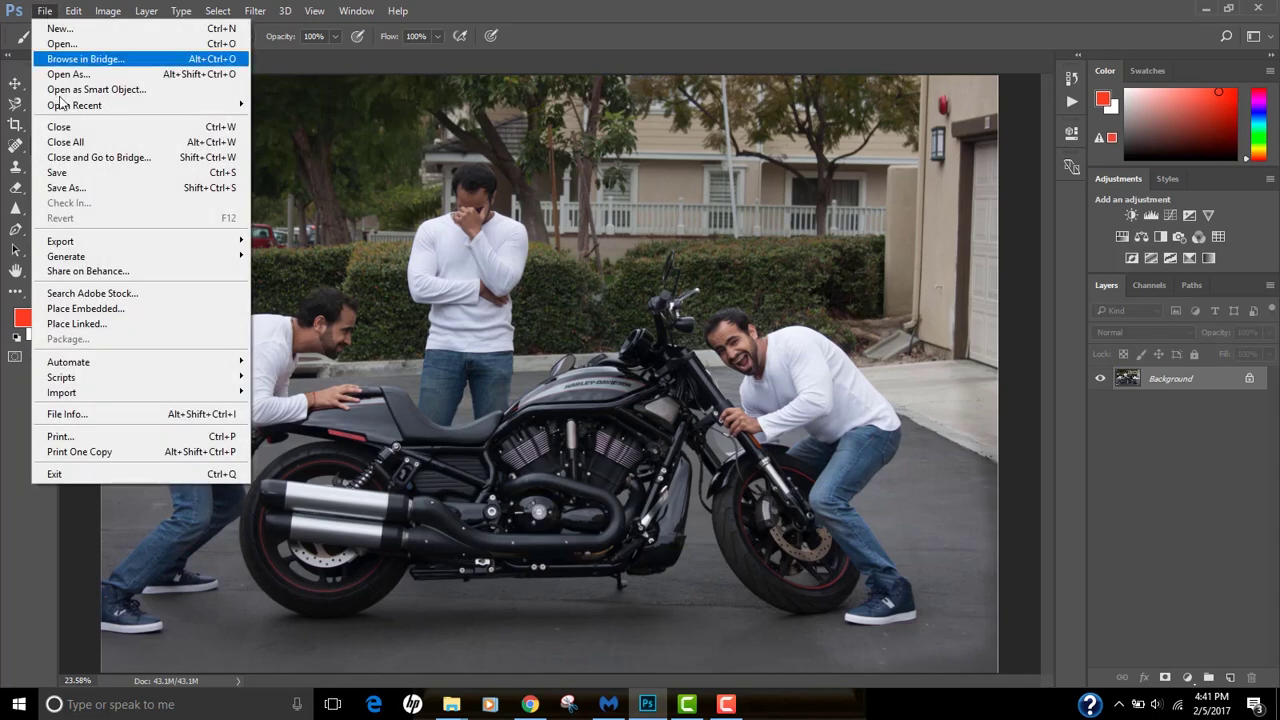
pyautogui.click(75, 188)
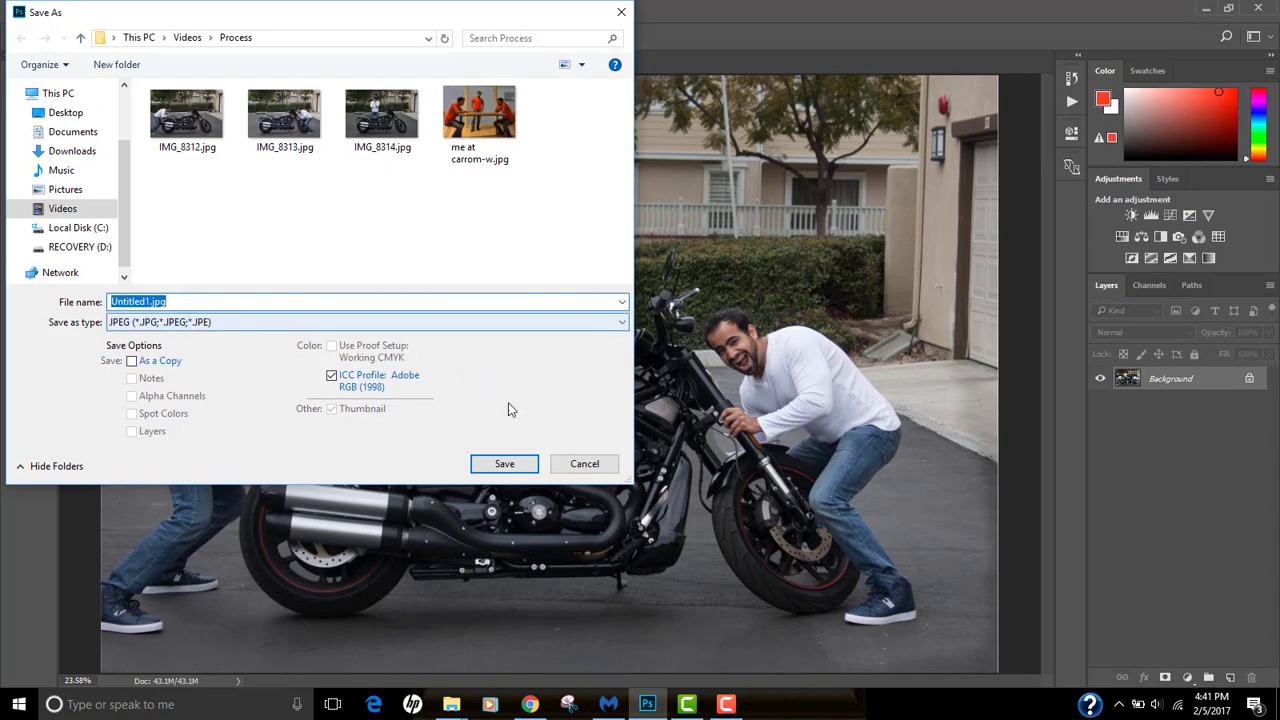
pyautogui.click(586, 462)
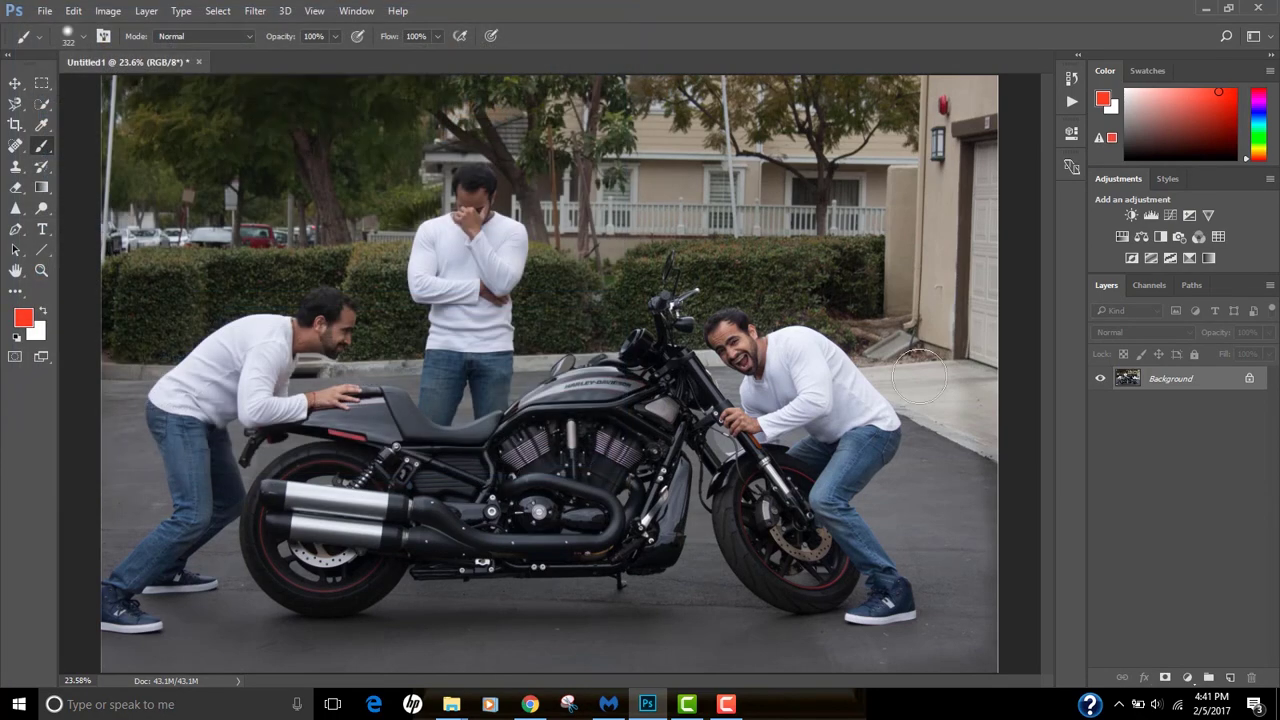